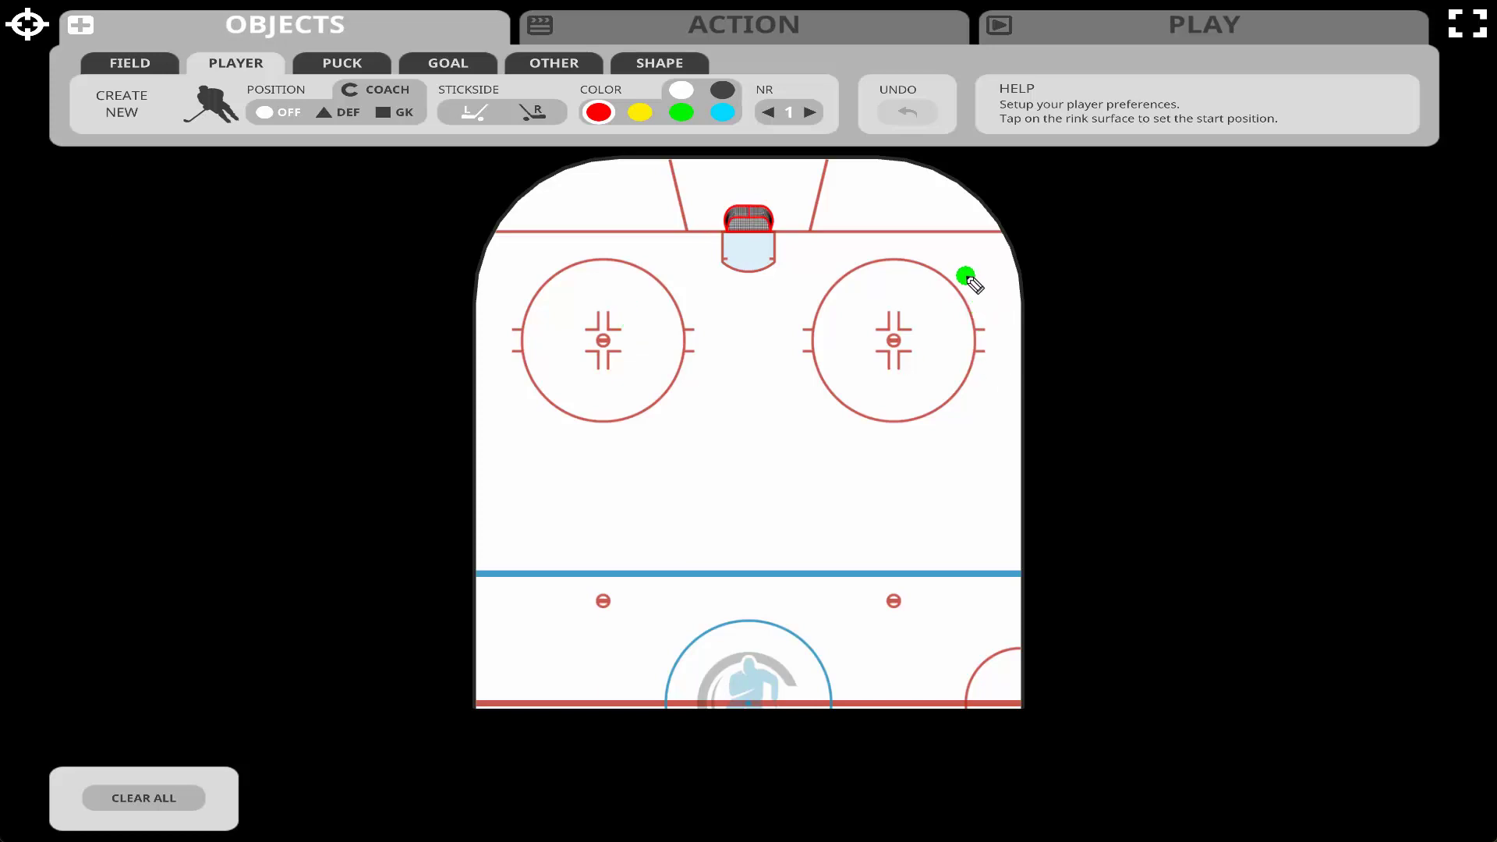
Step: Mark an X by the right boards with an O beside it, and another X at the right side of the crease
left_click(996, 309)
mouse_move(926, 332)
left_mouse_down()
mouse_move(967, 295)
mouse_move(941, 325)
mouse_move(927, 306)
left_mouse_up()
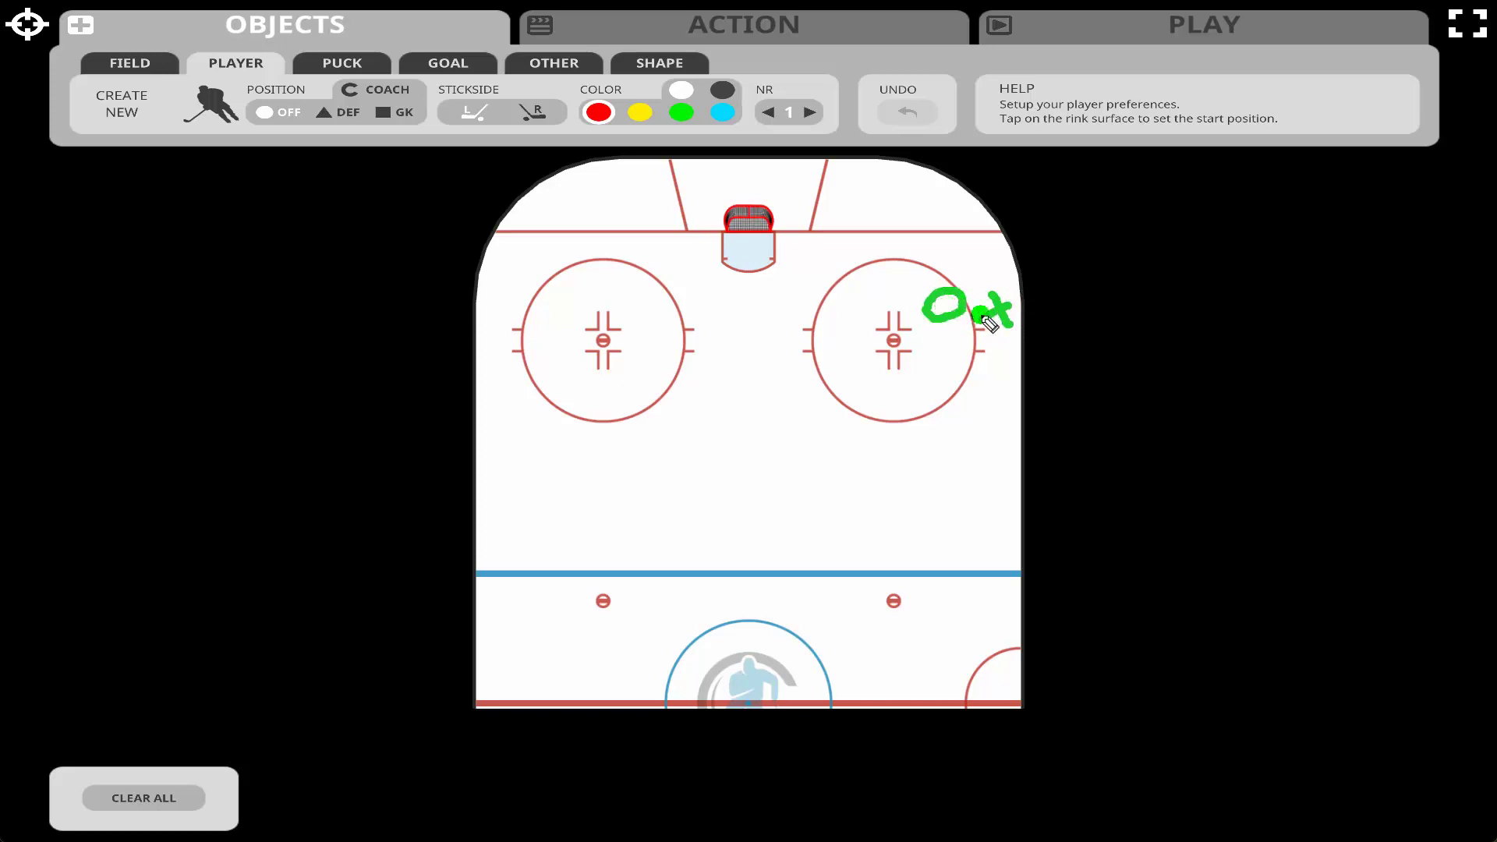
left_click(775, 271)
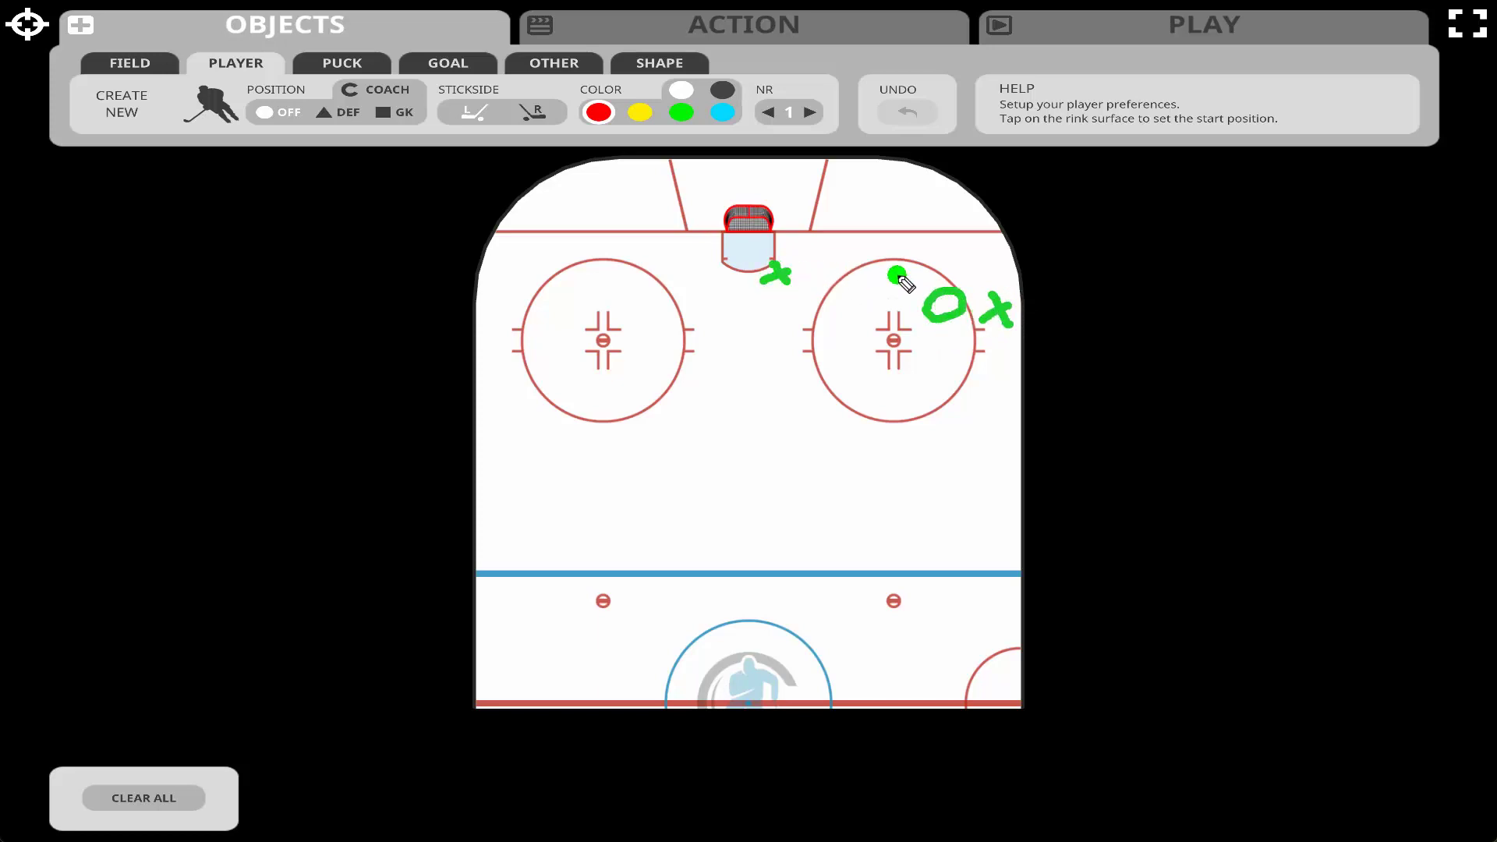
Step: Draw a dashed pass into the right corner, the net-front X's route to it and a curved arrow to the slot; clear the drawing
left_click_drag(1001, 281, 931, 186)
mouse_move(781, 264)
left_mouse_down()
mouse_move(784, 220)
mouse_move(894, 173)
left_mouse_up()
mouse_move(986, 335)
left_mouse_down()
mouse_move(988, 387)
mouse_move(896, 449)
mouse_move(776, 300)
left_mouse_up()
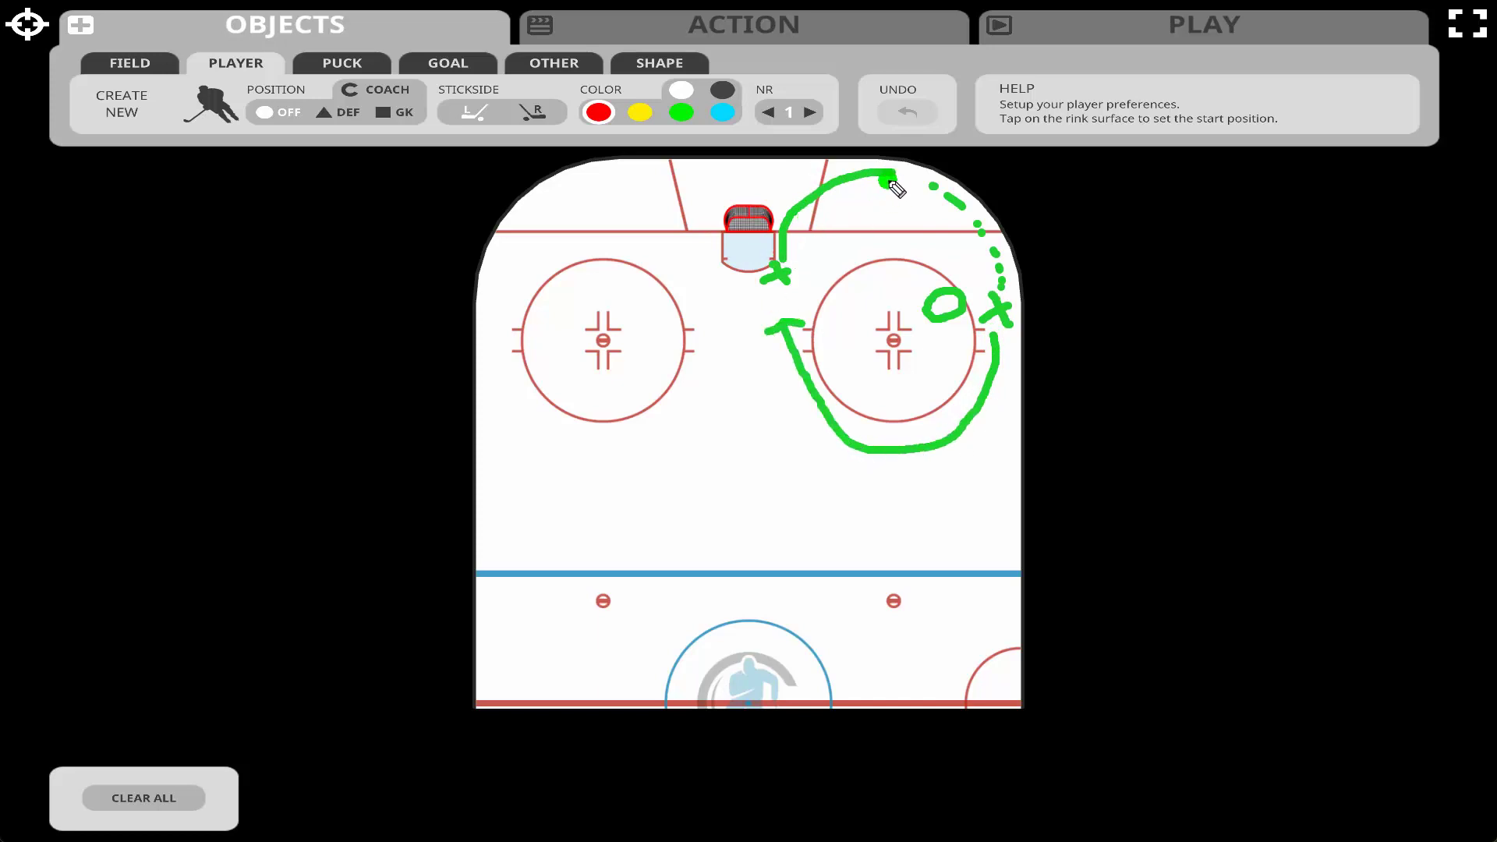
left_click_drag(849, 150, 889, 181)
key("Escape")
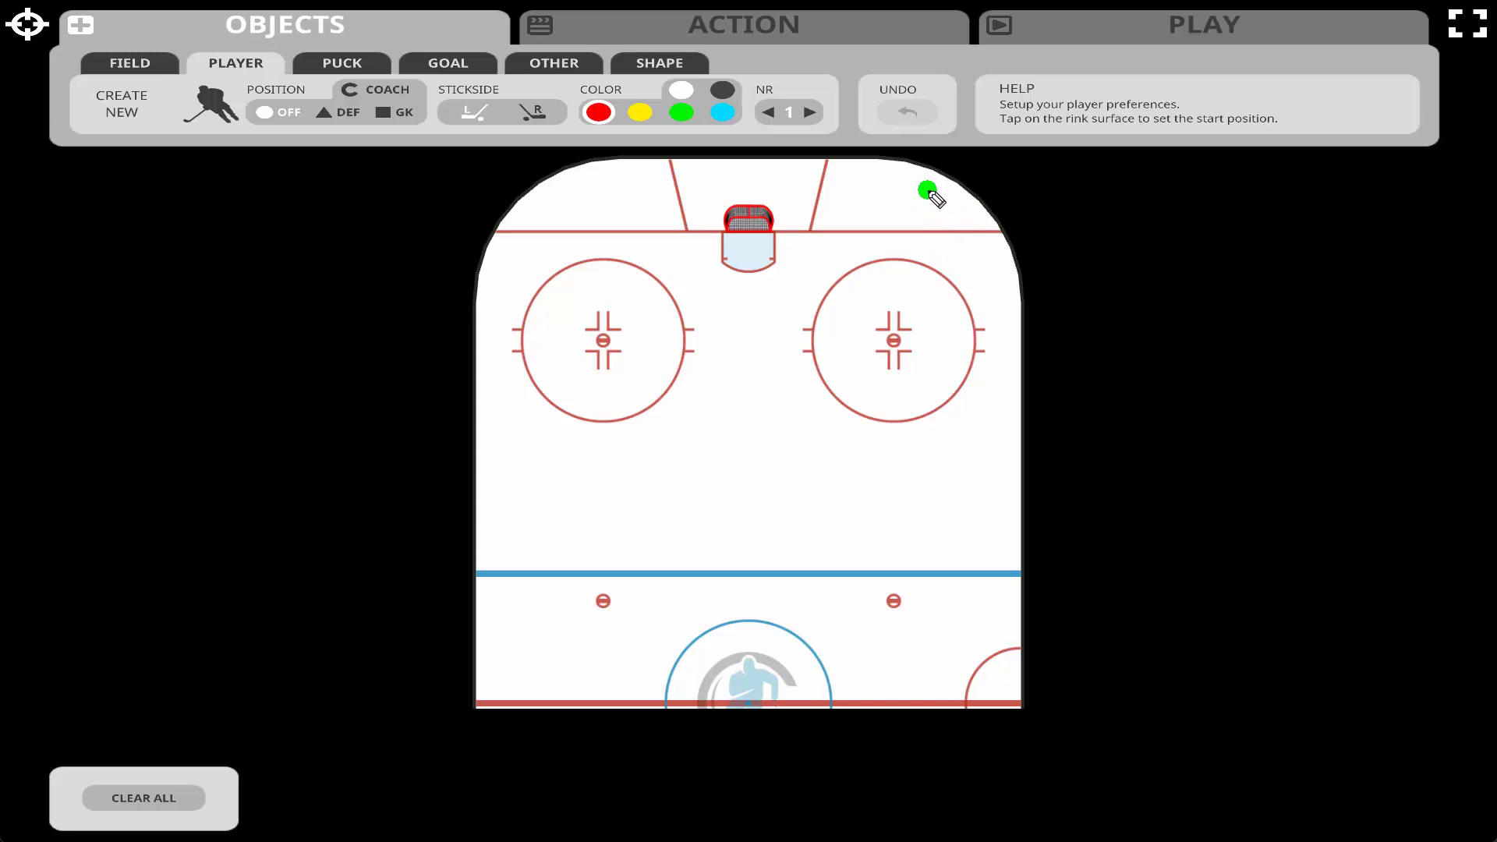
Step: Draw clockwise arrows around the right faceoff circle, passing from the net front through the corner and back to the slot
mouse_move(952, 195)
left_mouse_down()
mouse_move(996, 242)
mouse_move(1019, 361)
mouse_move(951, 428)
mouse_move(820, 437)
mouse_move(778, 300)
mouse_move(755, 312)
left_mouse_up()
left_click_drag(772, 300, 801, 314)
mouse_move(773, 278)
left_mouse_down()
mouse_move(886, 184)
mouse_move(930, 186)
mouse_move(906, 207)
left_mouse_up()
left_click(831, 279)
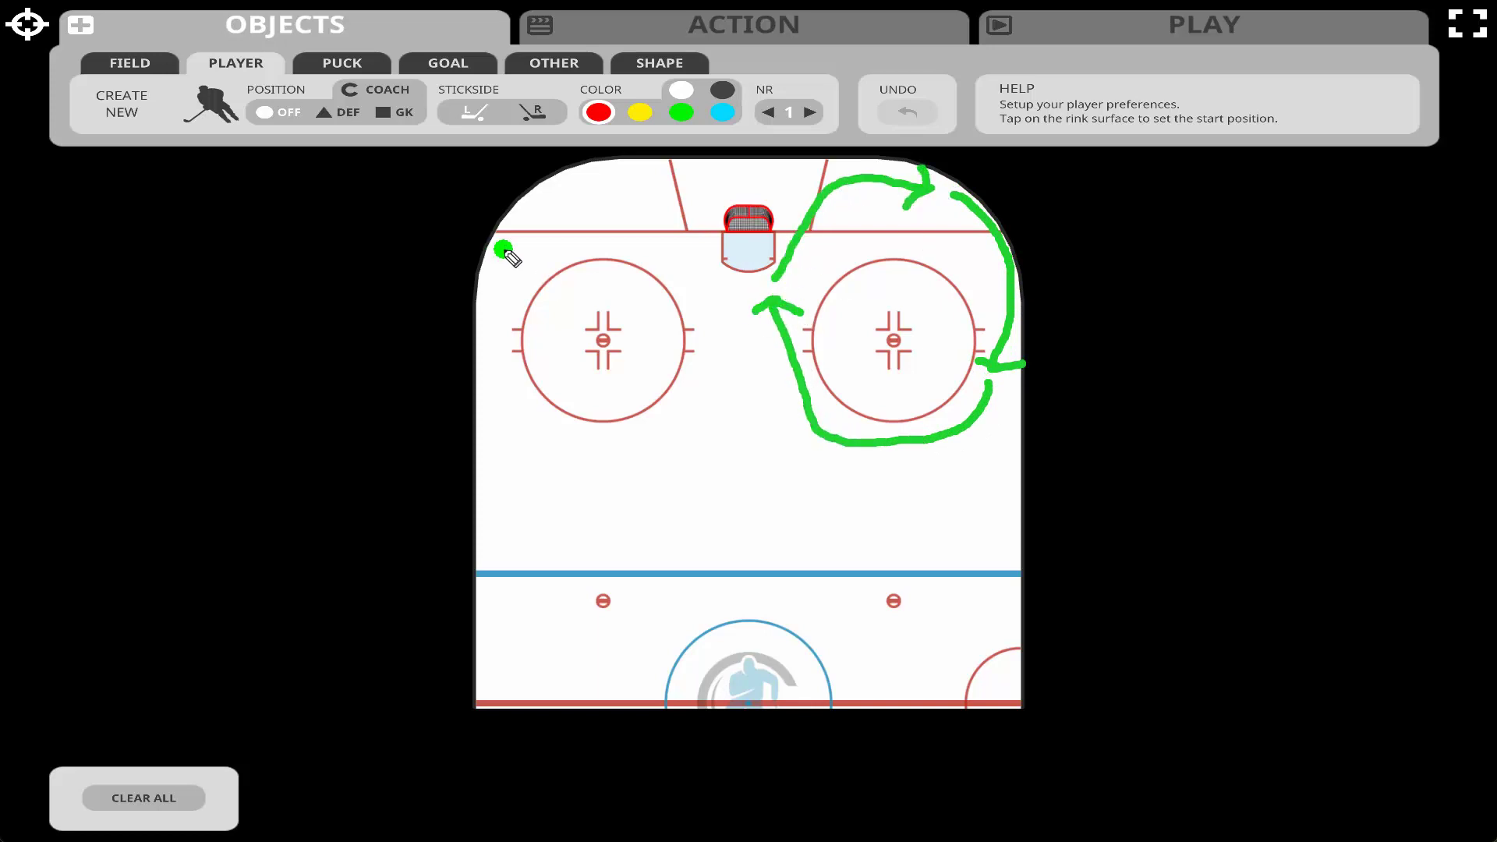
Step: Draw counterclockwise arrows around the left faceoff circle, and clear all pen marks from the rink
mouse_move(502, 269)
left_mouse_down()
mouse_move(505, 360)
mouse_move(490, 381)
mouse_move(551, 443)
mouse_move(695, 346)
mouse_move(718, 361)
mouse_move(698, 291)
mouse_move(574, 190)
mouse_move(555, 252)
mouse_move(519, 215)
left_mouse_up()
left_click(662, 352)
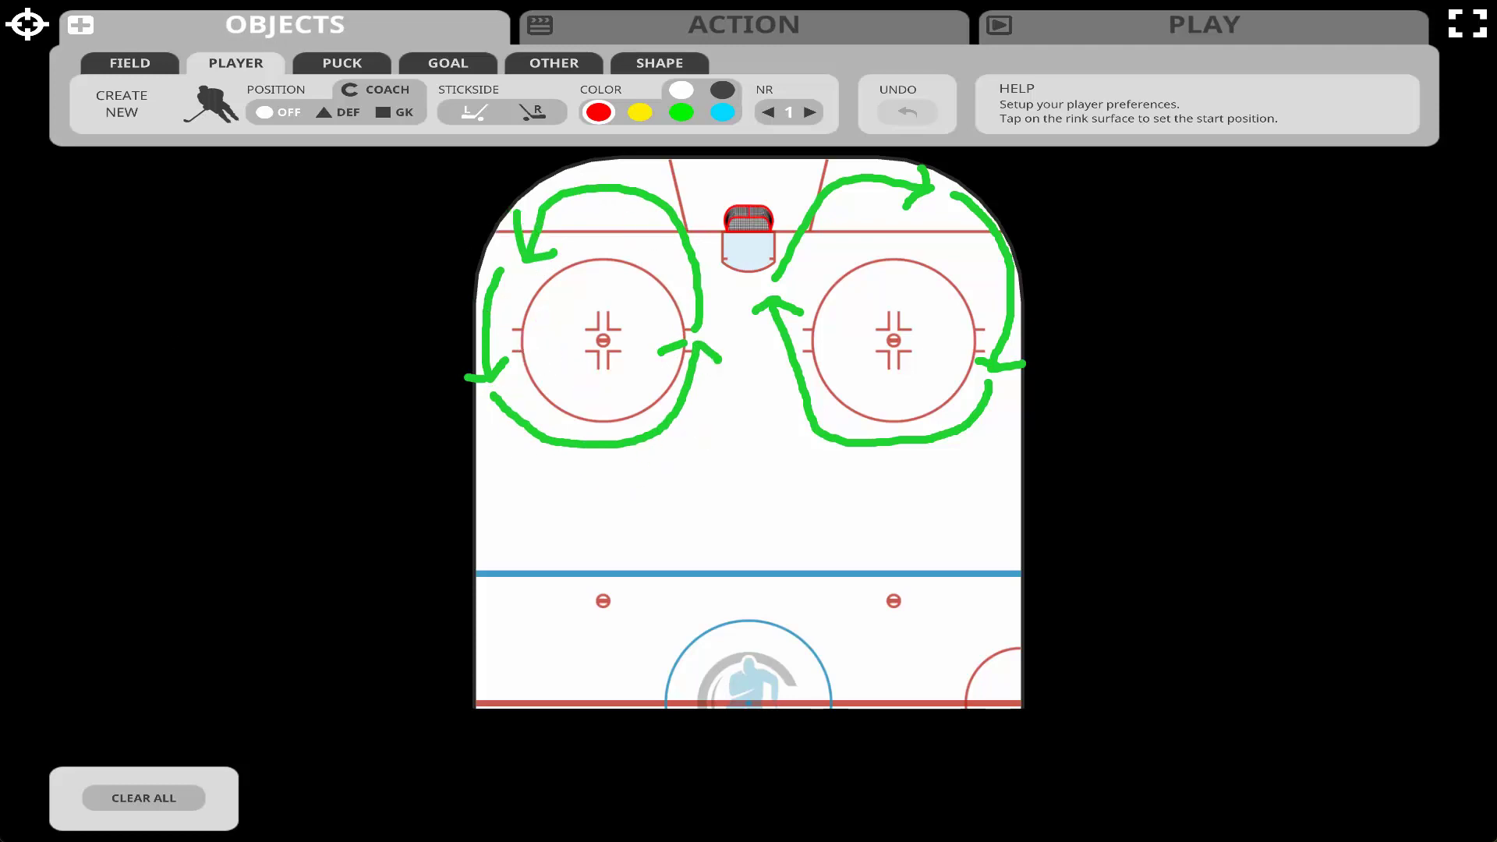
key("Escape")
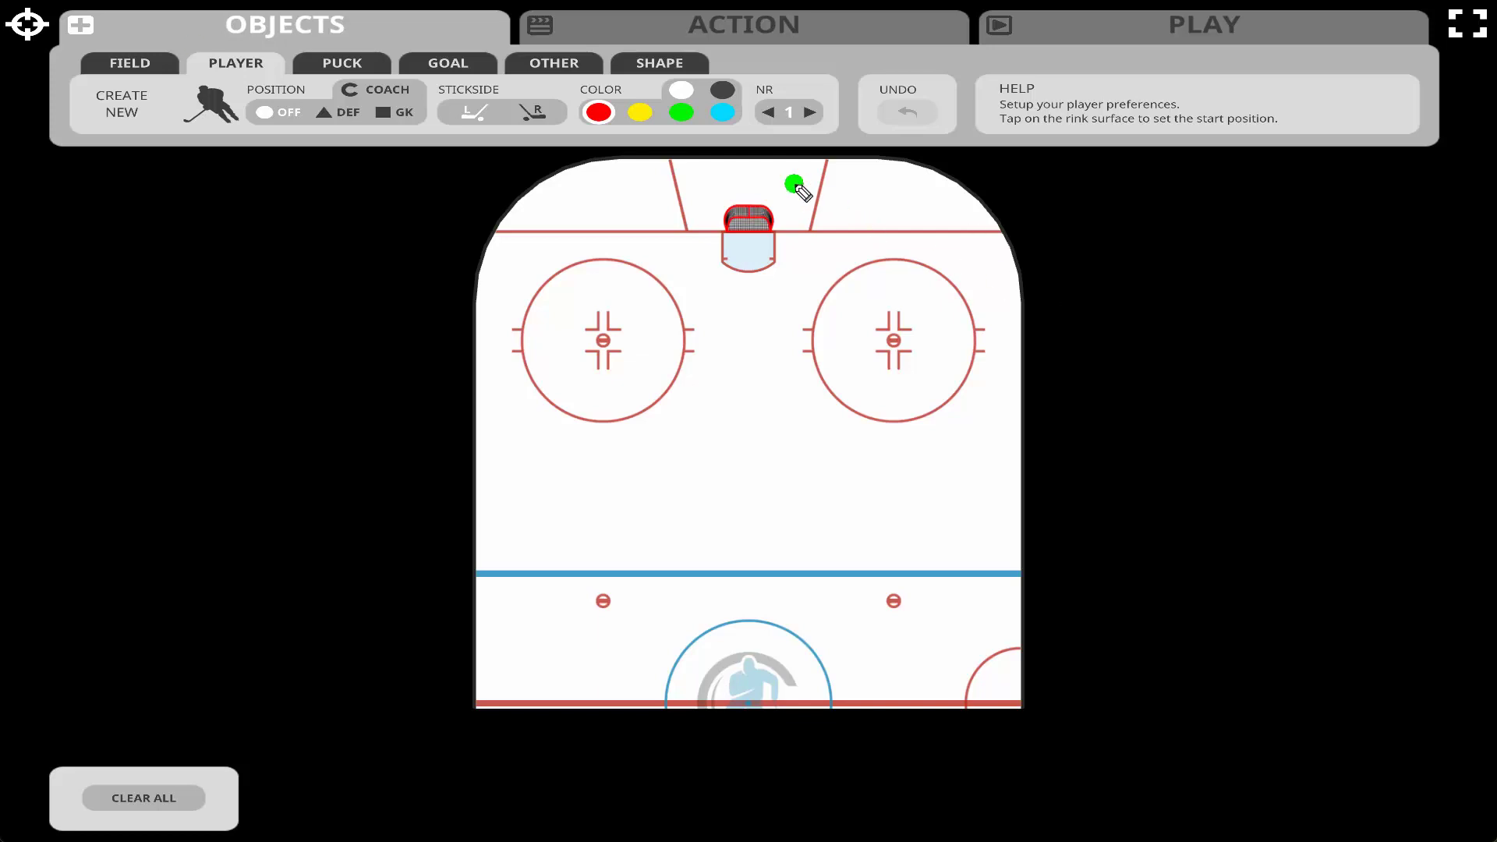
Step: Draw a counterclockwise arrow cycle around the right faceoff circle with a dashed pass between a corner X and a slot X, and clear it
mouse_move(1018, 279)
left_mouse_down()
mouse_move(1007, 256)
mouse_move(1036, 254)
mouse_move(953, 290)
mouse_move(1021, 348)
left_mouse_up()
mouse_move(967, 217)
left_mouse_down()
mouse_move(842, 194)
mouse_move(832, 177)
mouse_move(780, 298)
mouse_move(803, 331)
mouse_move(783, 302)
left_mouse_up()
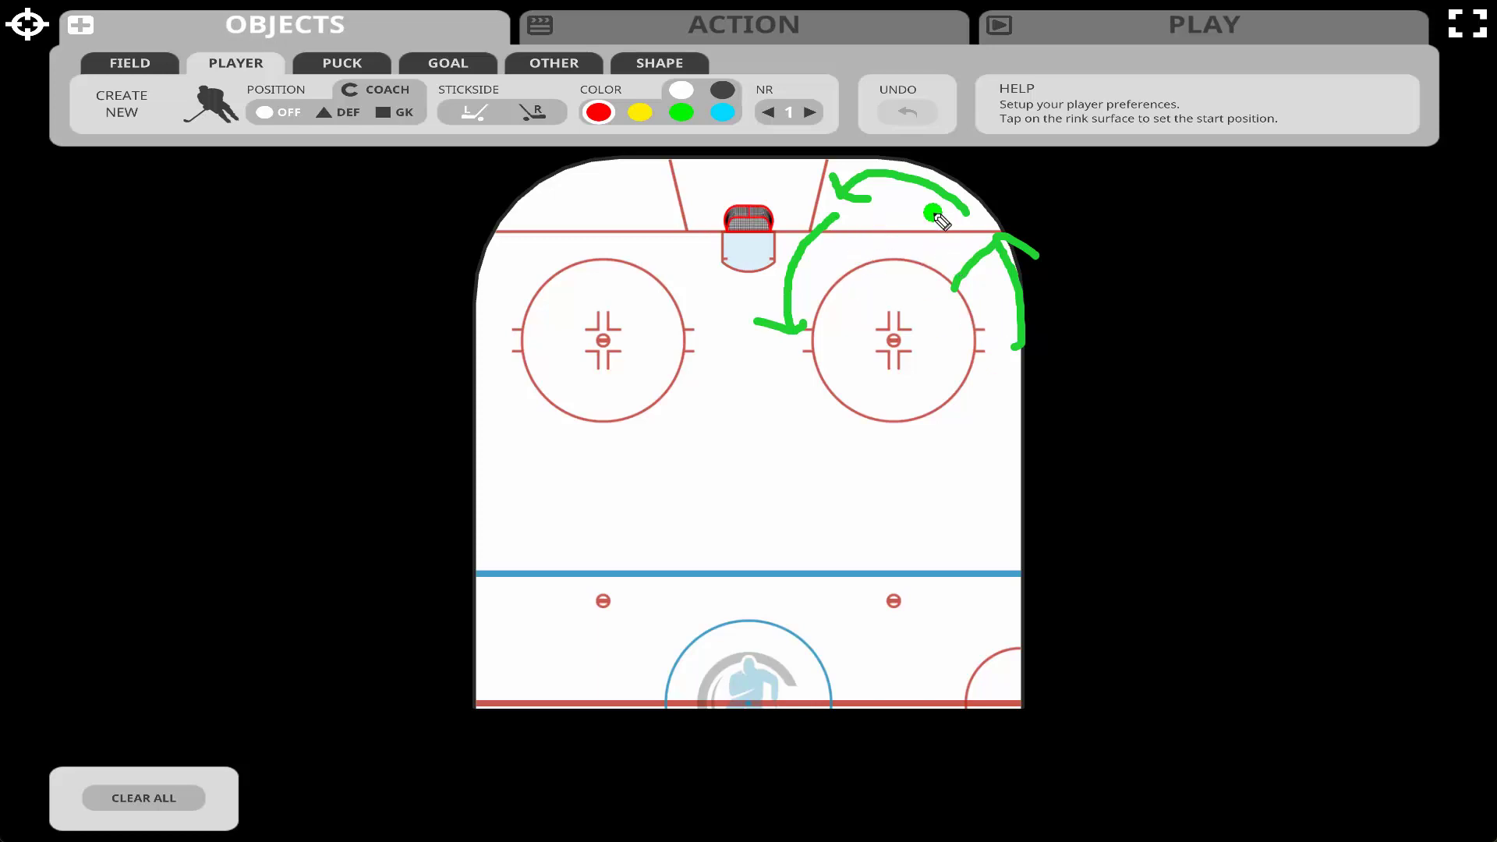
mouse_move(936, 217)
left_mouse_down()
mouse_move(780, 323)
mouse_move(789, 336)
left_mouse_up()
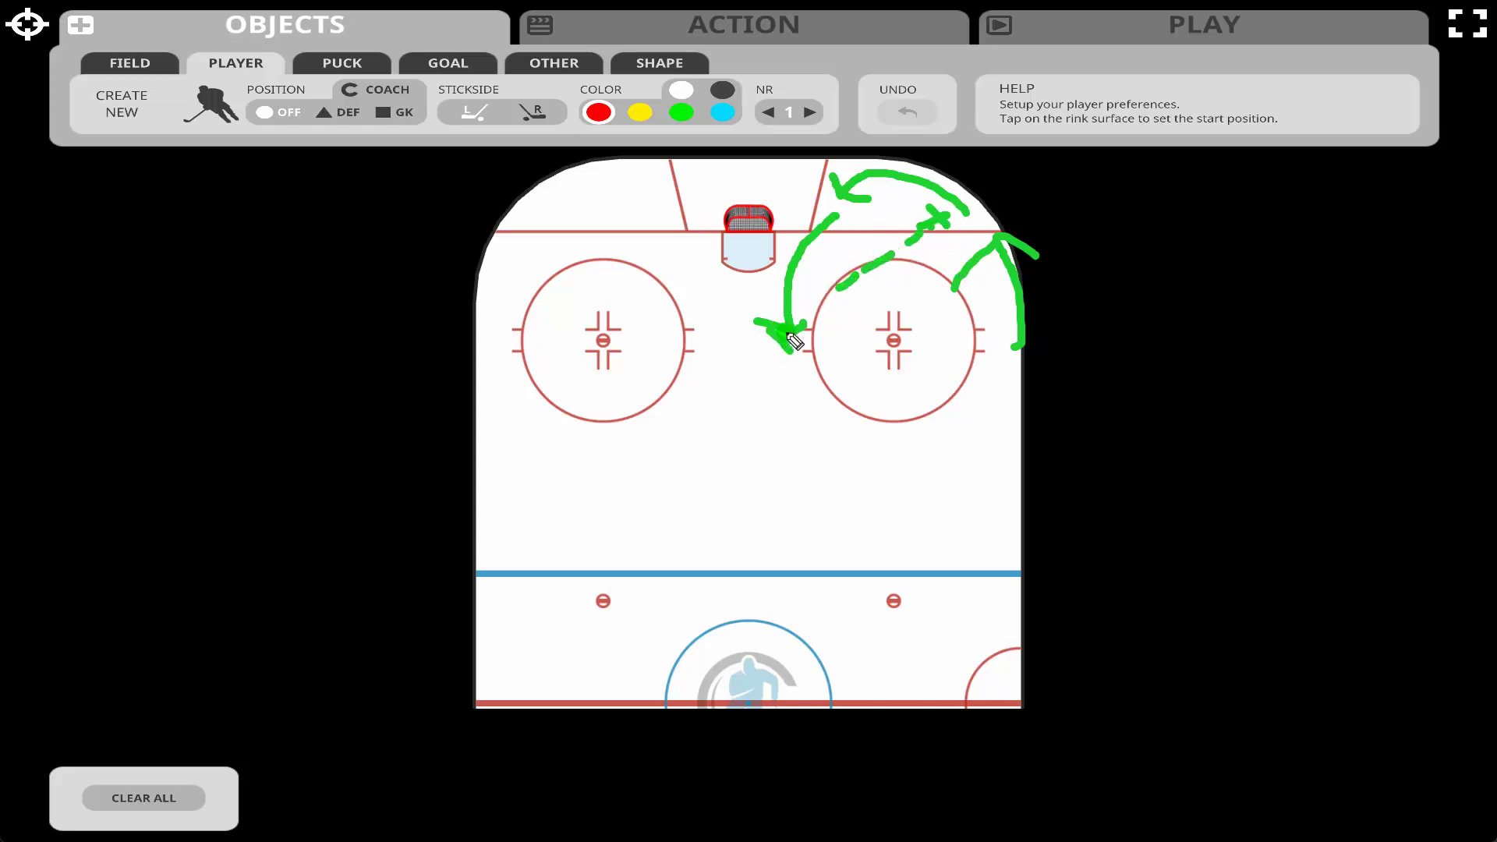
left_click_drag(833, 288, 821, 295)
mouse_move(793, 360)
left_mouse_down()
mouse_move(996, 394)
mouse_move(1000, 360)
mouse_move(954, 370)
left_mouse_up()
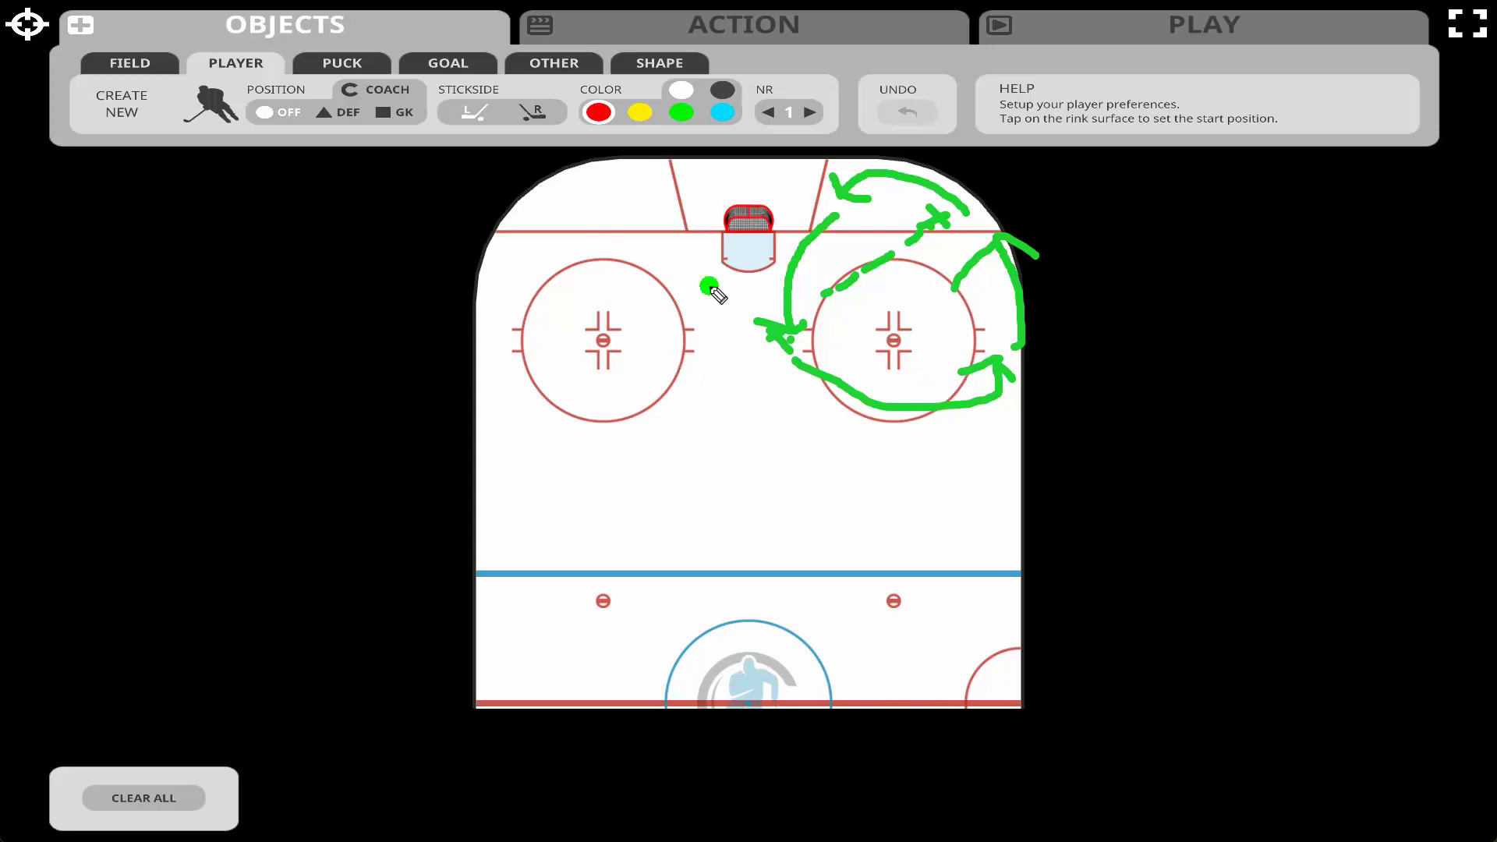
key("Escape")
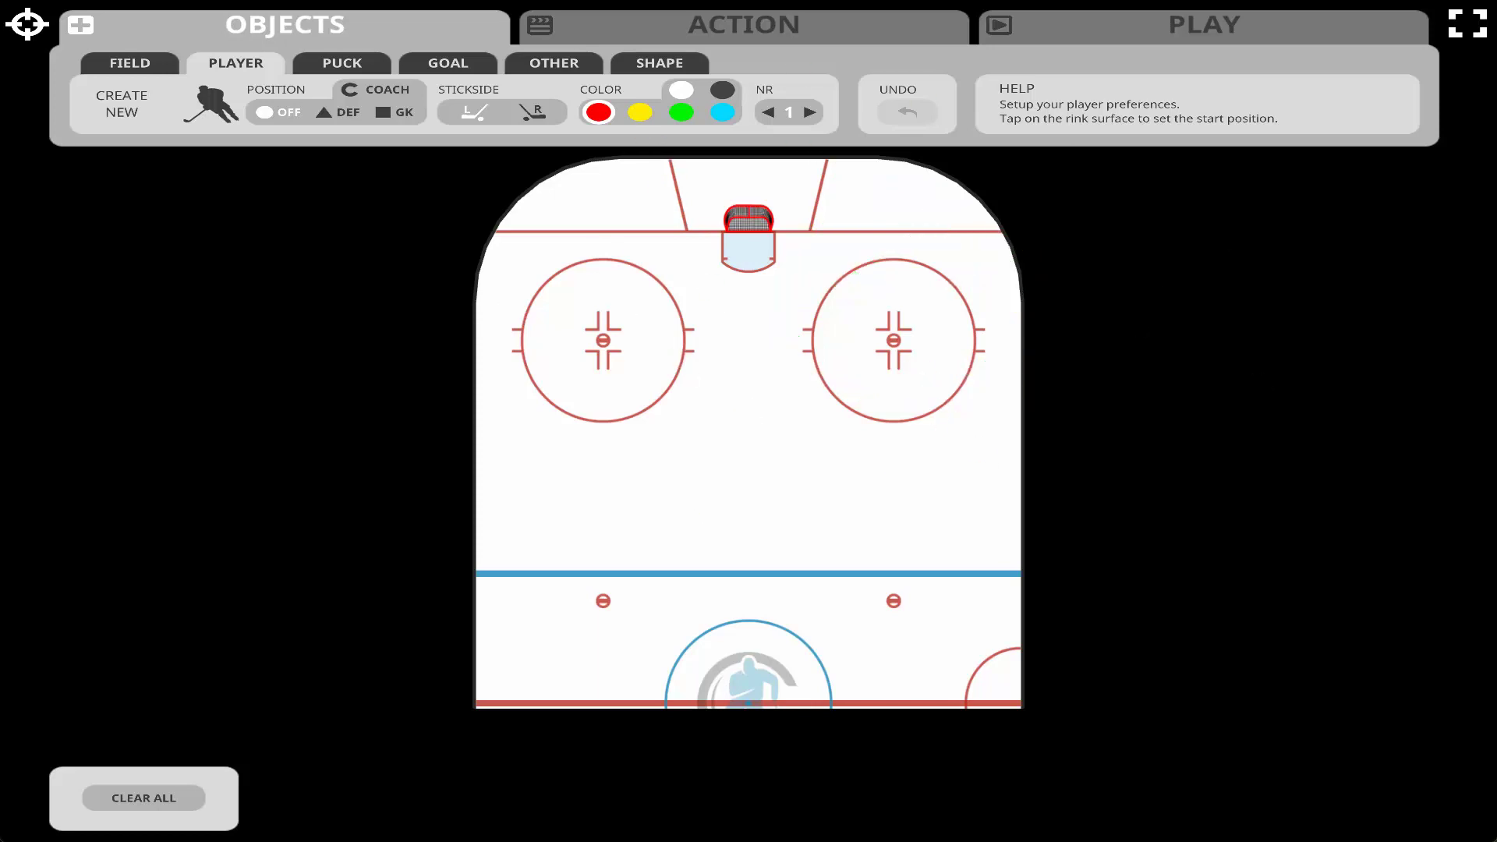
Step: Draw a looping arrow from below the goal line around each faceoff circle toward the net front, and clear both arrows
mouse_move(840, 195)
left_mouse_down()
mouse_move(875, 455)
mouse_move(819, 318)
mouse_move(784, 328)
left_mouse_up()
mouse_move(589, 213)
left_mouse_down()
mouse_move(494, 347)
mouse_move(705, 312)
mouse_move(741, 340)
left_mouse_up()
left_click_drag(699, 322, 682, 344)
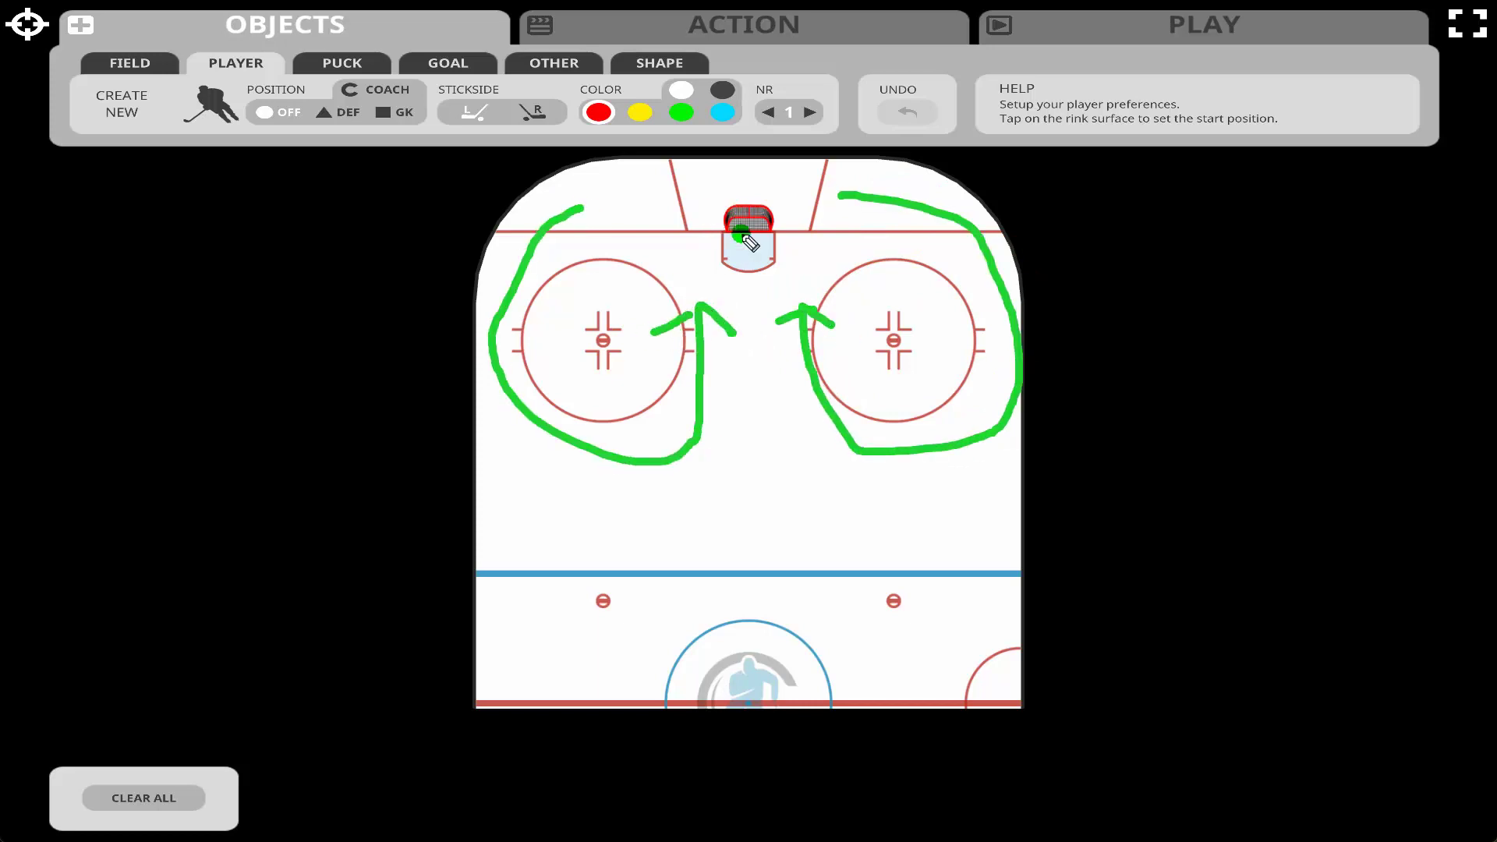
key("Escape")
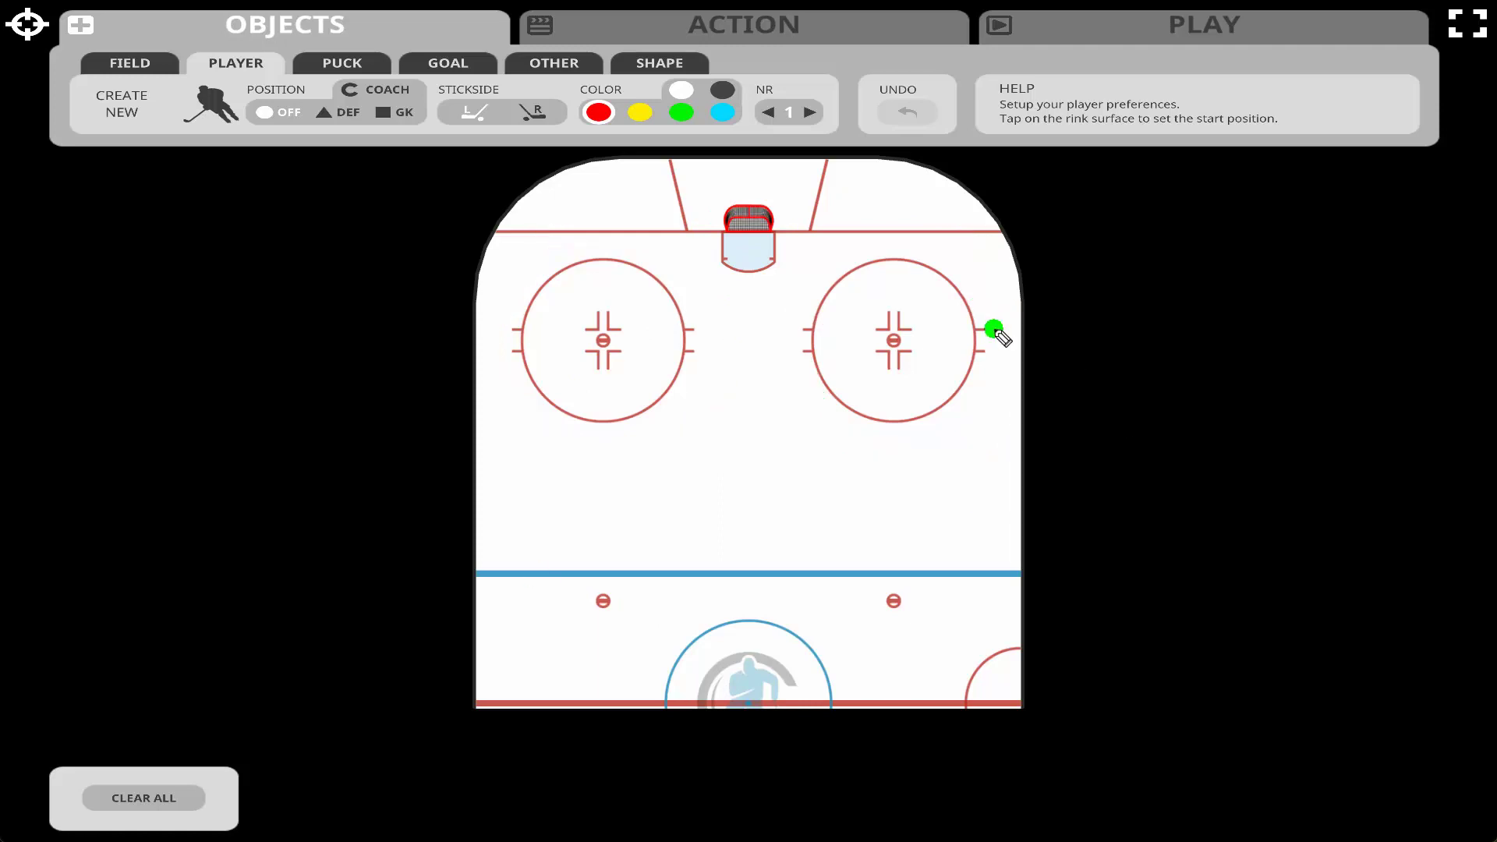
Step: Mark one X by the right boards and one in the corner above, each with an O on its inner side
mouse_move(981, 382)
left_mouse_down()
mouse_move(994, 388)
mouse_move(997, 364)
left_mouse_up()
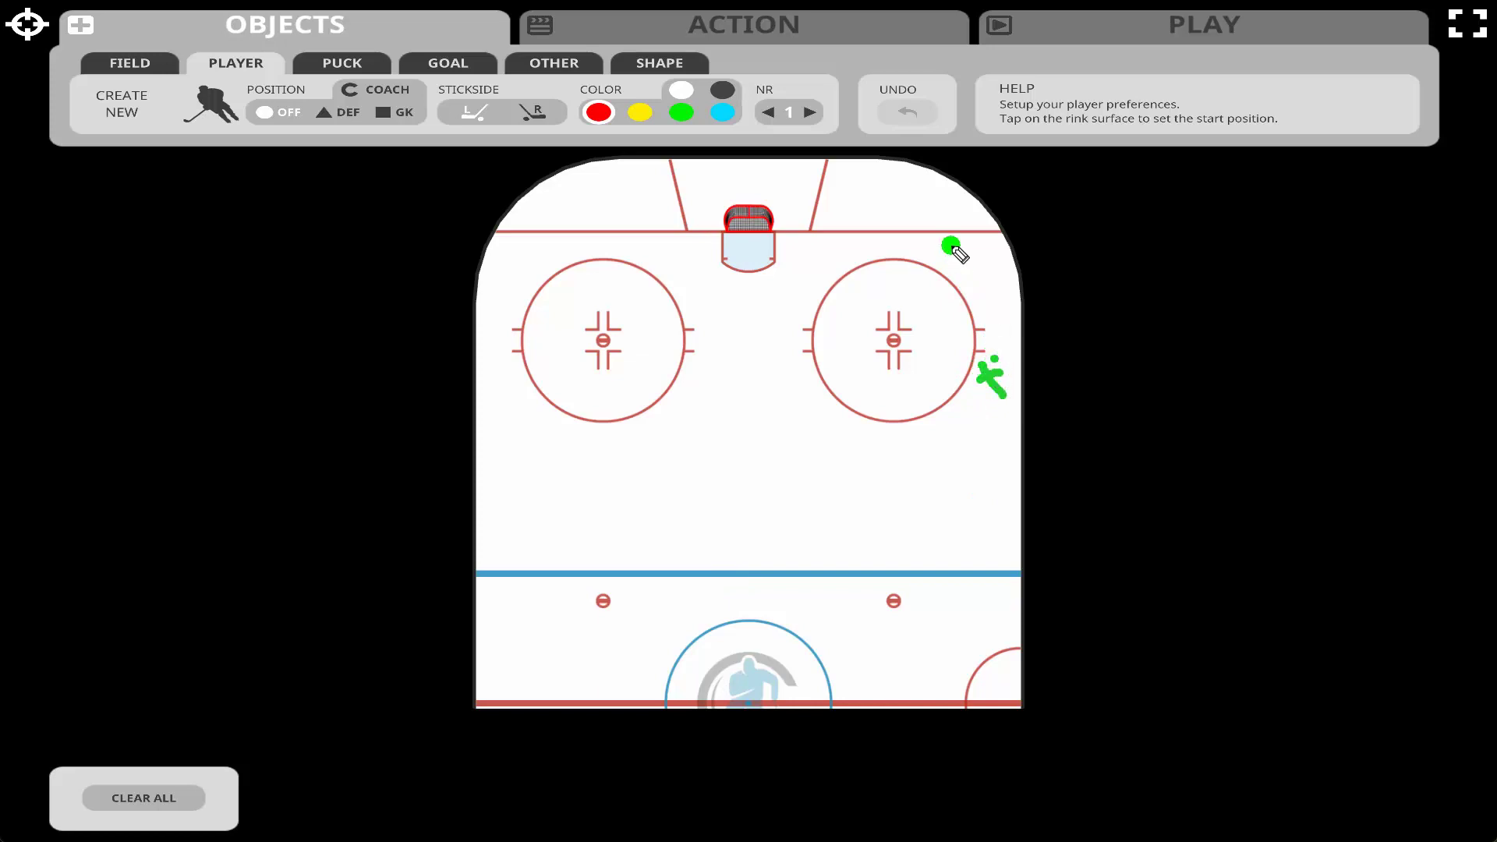
left_click_drag(961, 230, 991, 281)
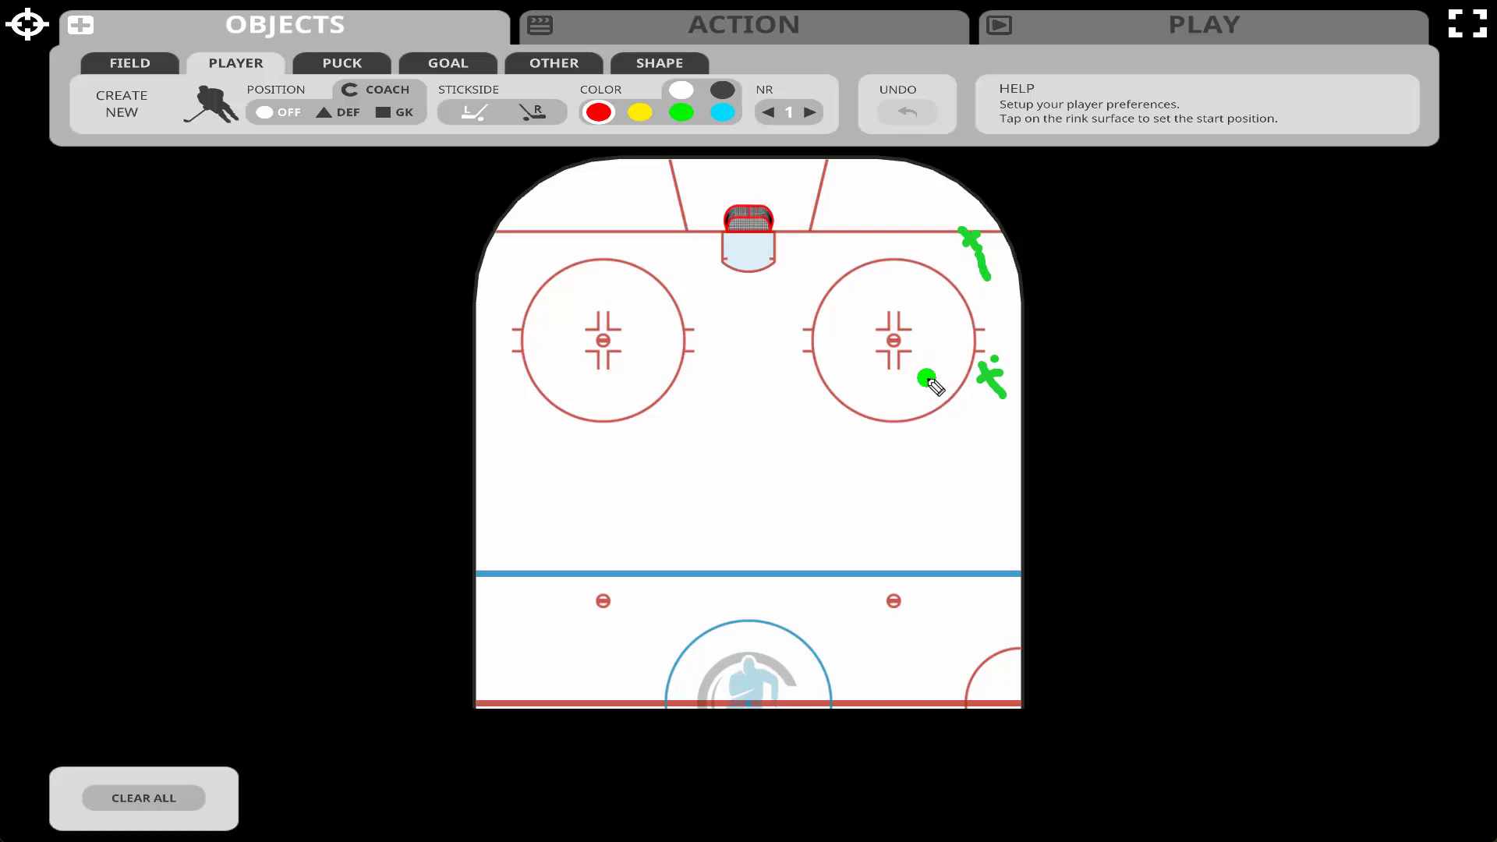
mouse_move(929, 376)
left_mouse_down()
mouse_move(934, 355)
mouse_move(962, 372)
mouse_move(944, 342)
left_mouse_up()
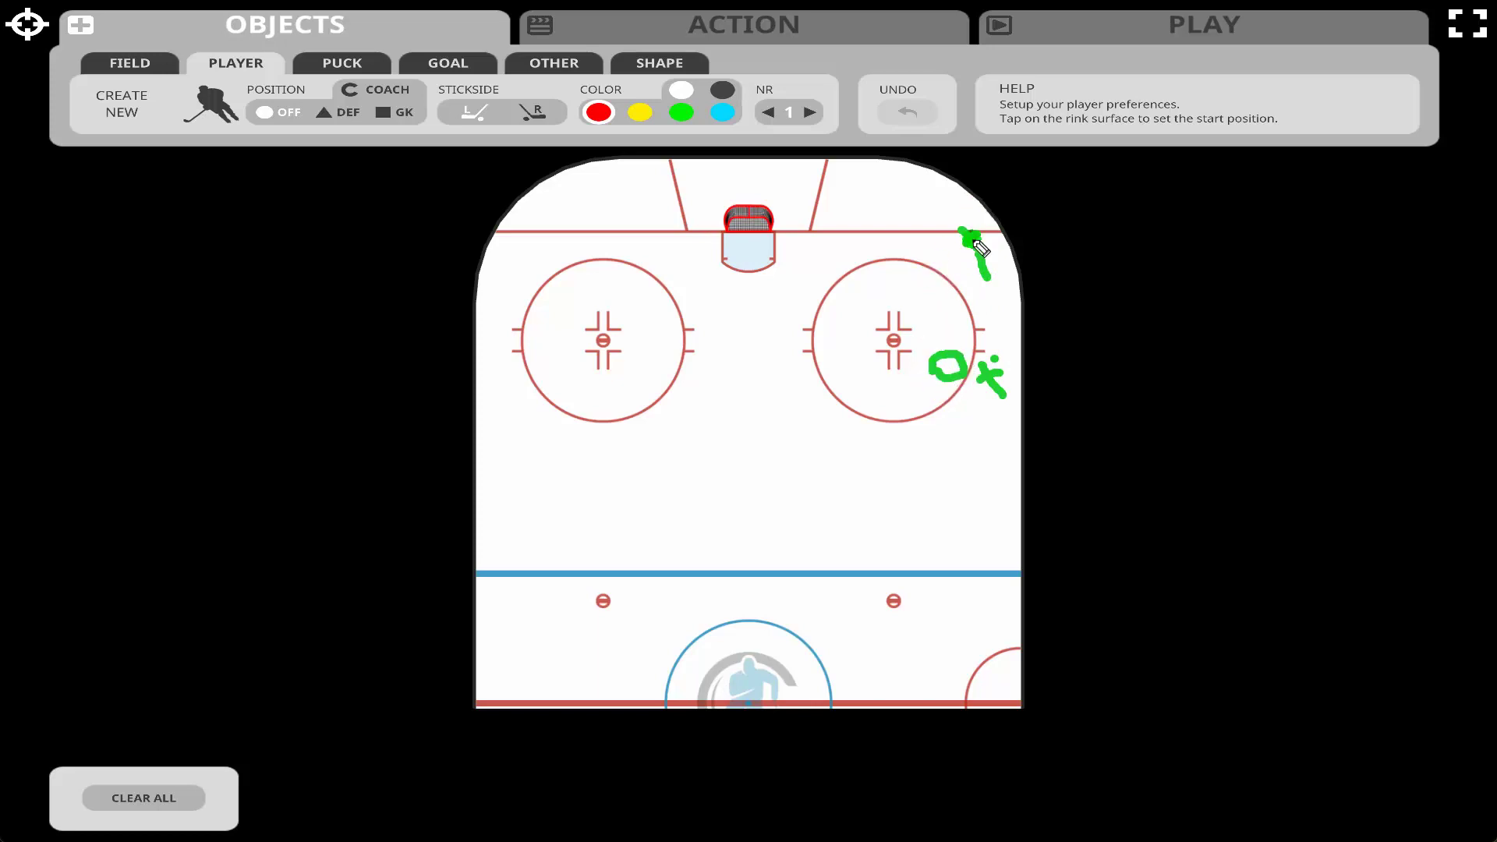
mouse_move(932, 271)
left_mouse_down()
mouse_move(953, 264)
mouse_move(935, 279)
left_mouse_up()
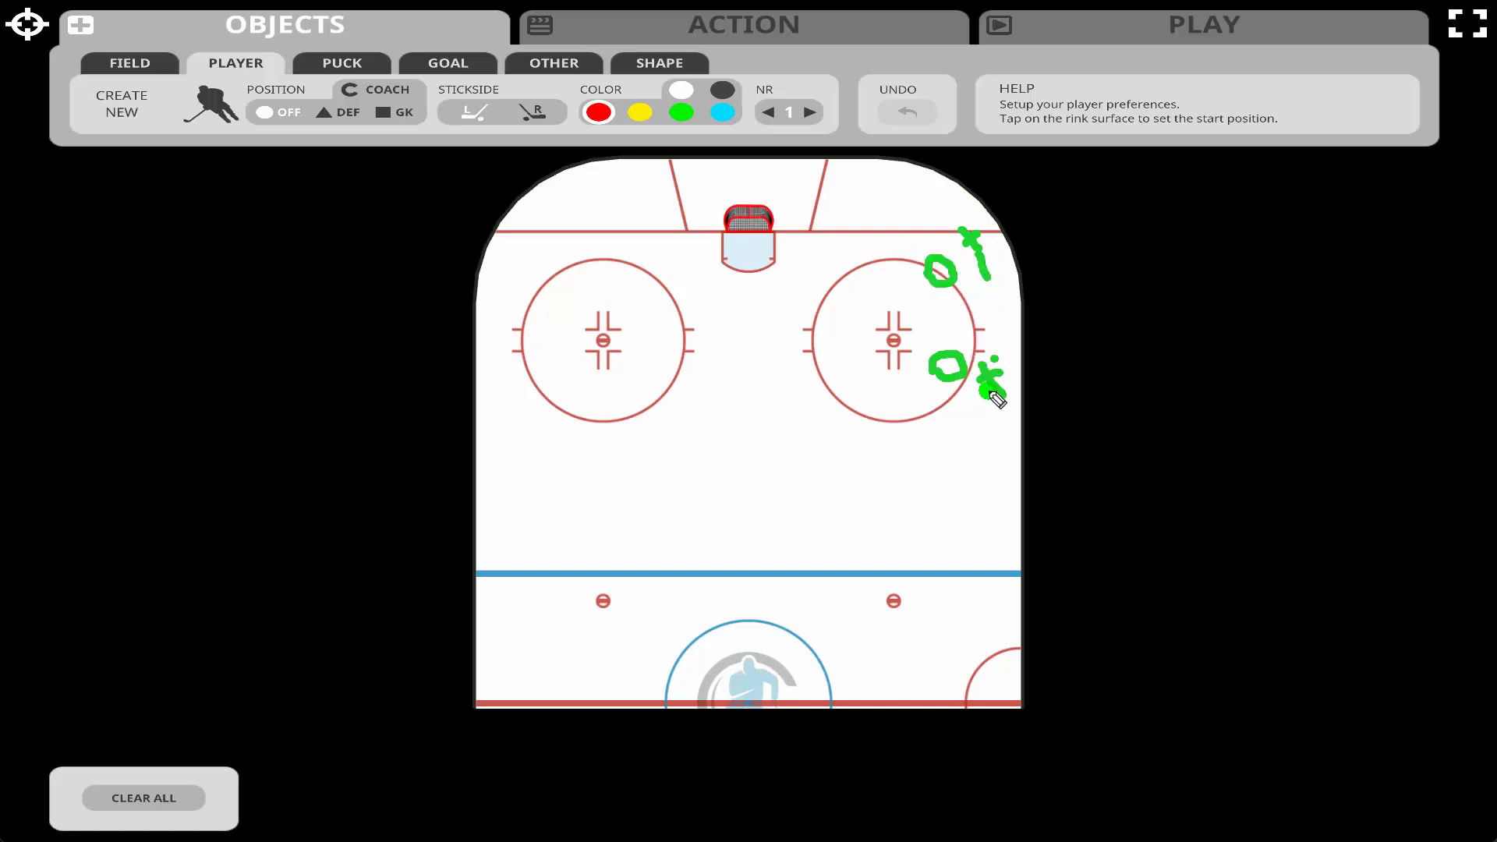
Step: Draw the lower X's curved route to the slot with dashed passes via the upper X, and clear the drawing
mouse_move(990, 390)
left_mouse_down()
mouse_move(936, 448)
mouse_move(803, 394)
mouse_move(781, 340)
mouse_move(798, 341)
left_mouse_up()
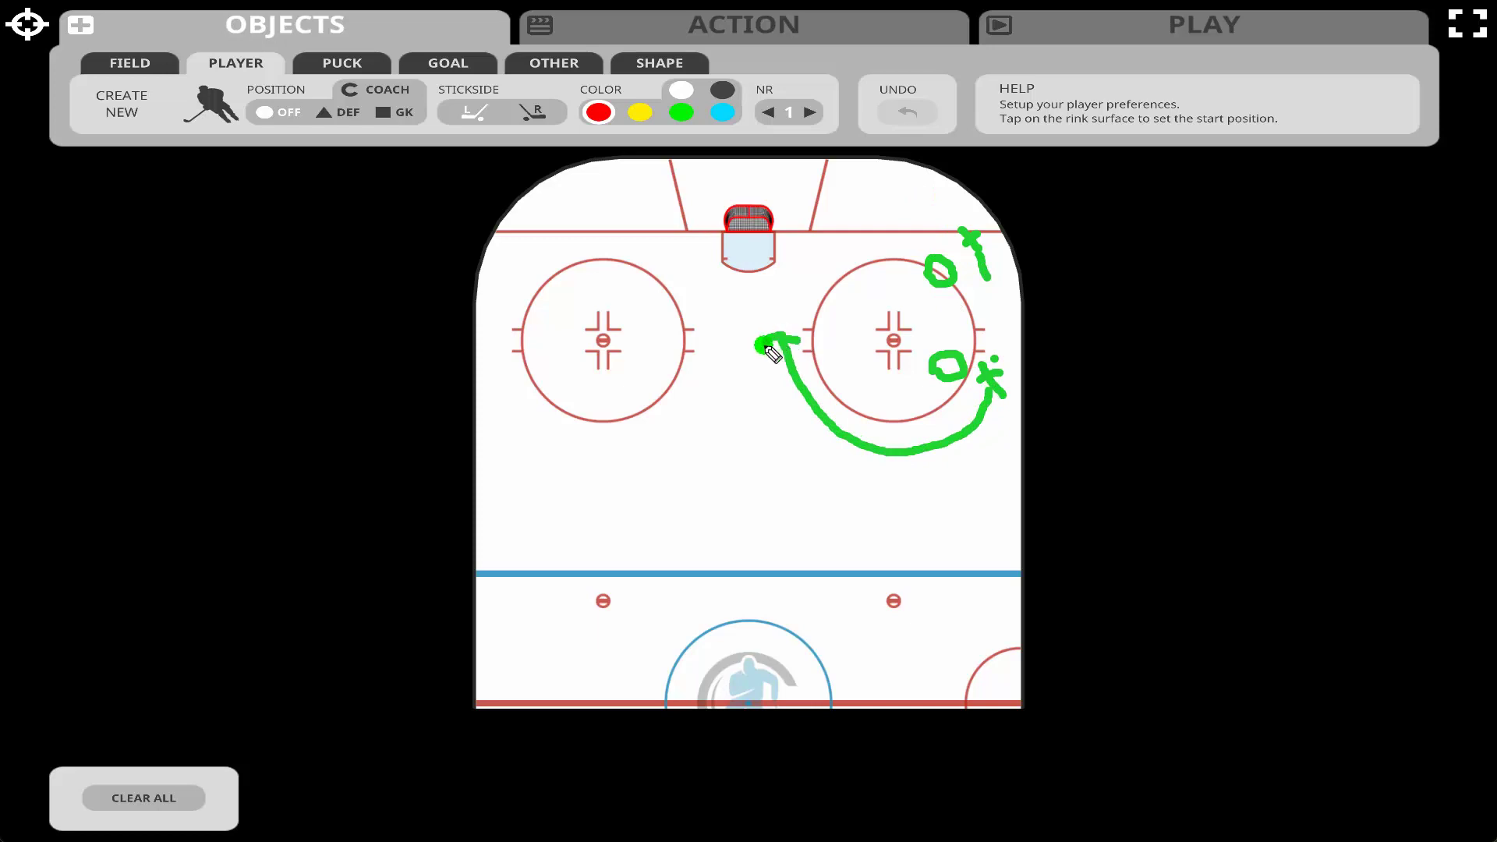
mouse_move(998, 358)
left_mouse_down()
mouse_move(1003, 291)
mouse_move(815, 343)
left_mouse_up()
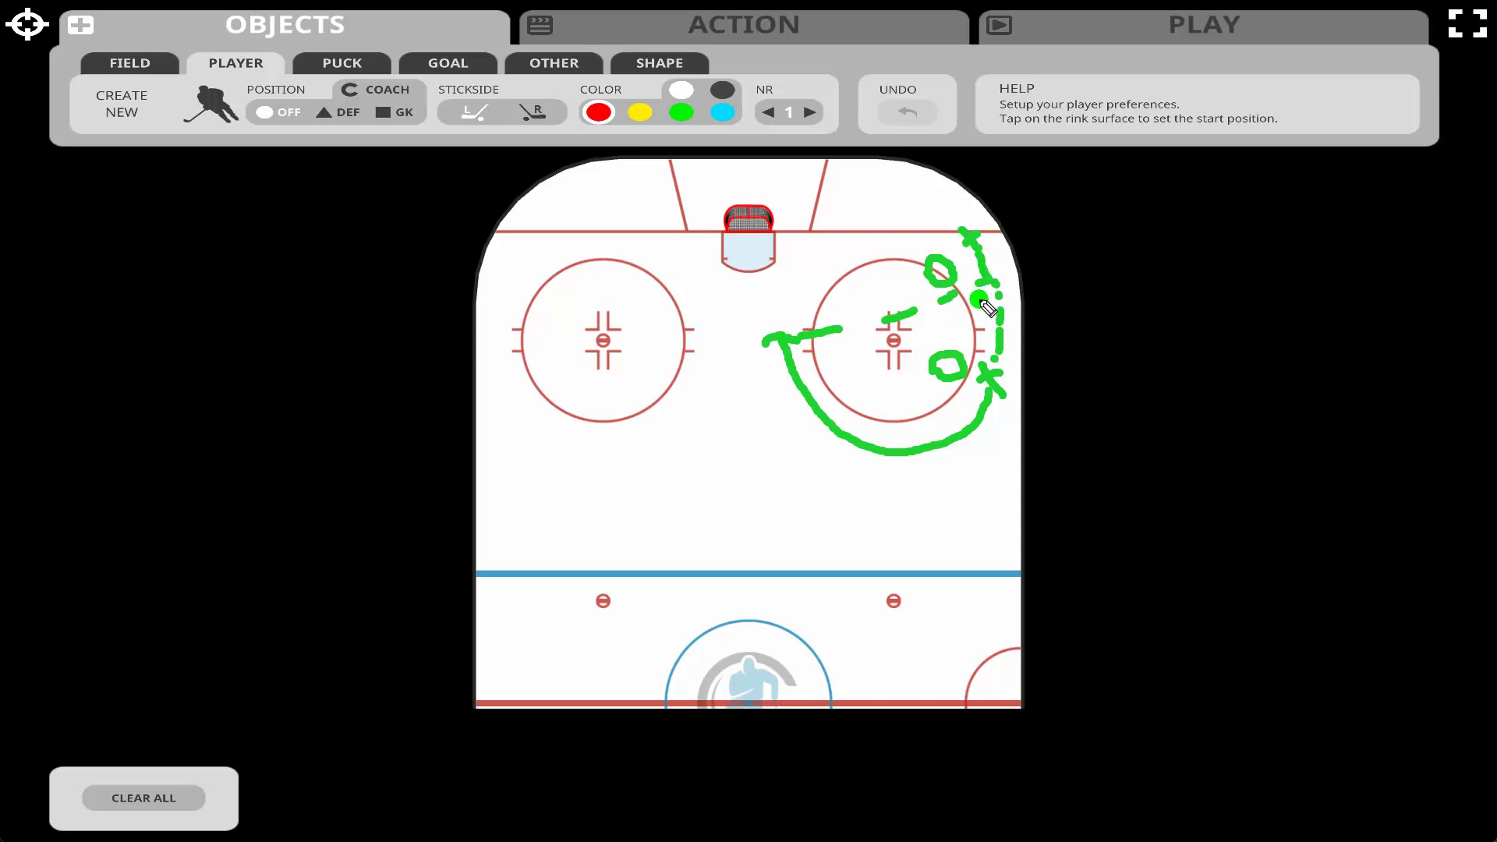
mouse_move(978, 300)
left_mouse_down()
mouse_move(935, 288)
mouse_move(967, 285)
mouse_move(1010, 315)
left_mouse_up()
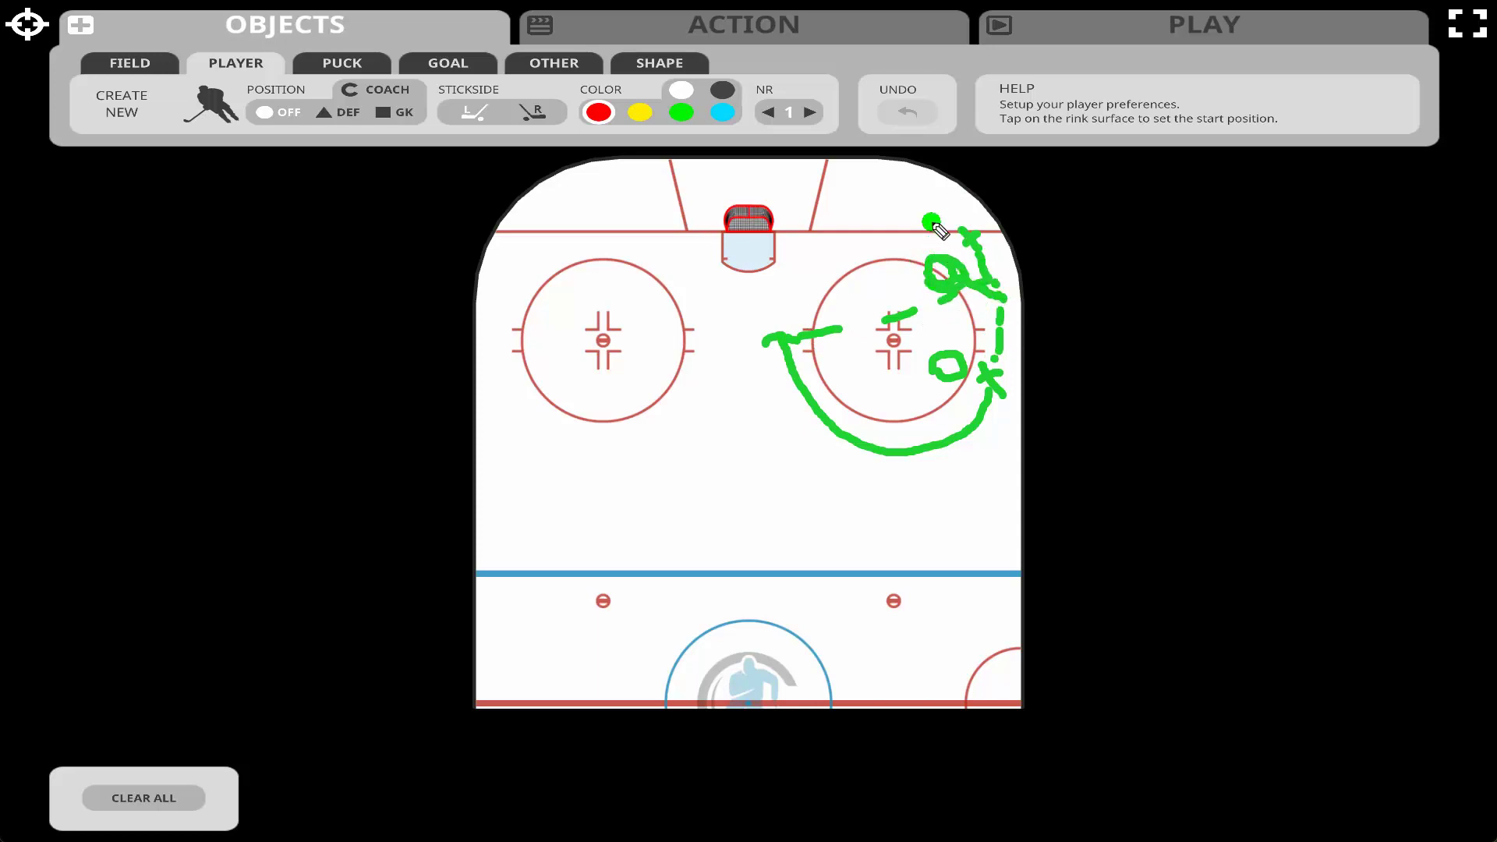
left_click(918, 242)
key("Escape")
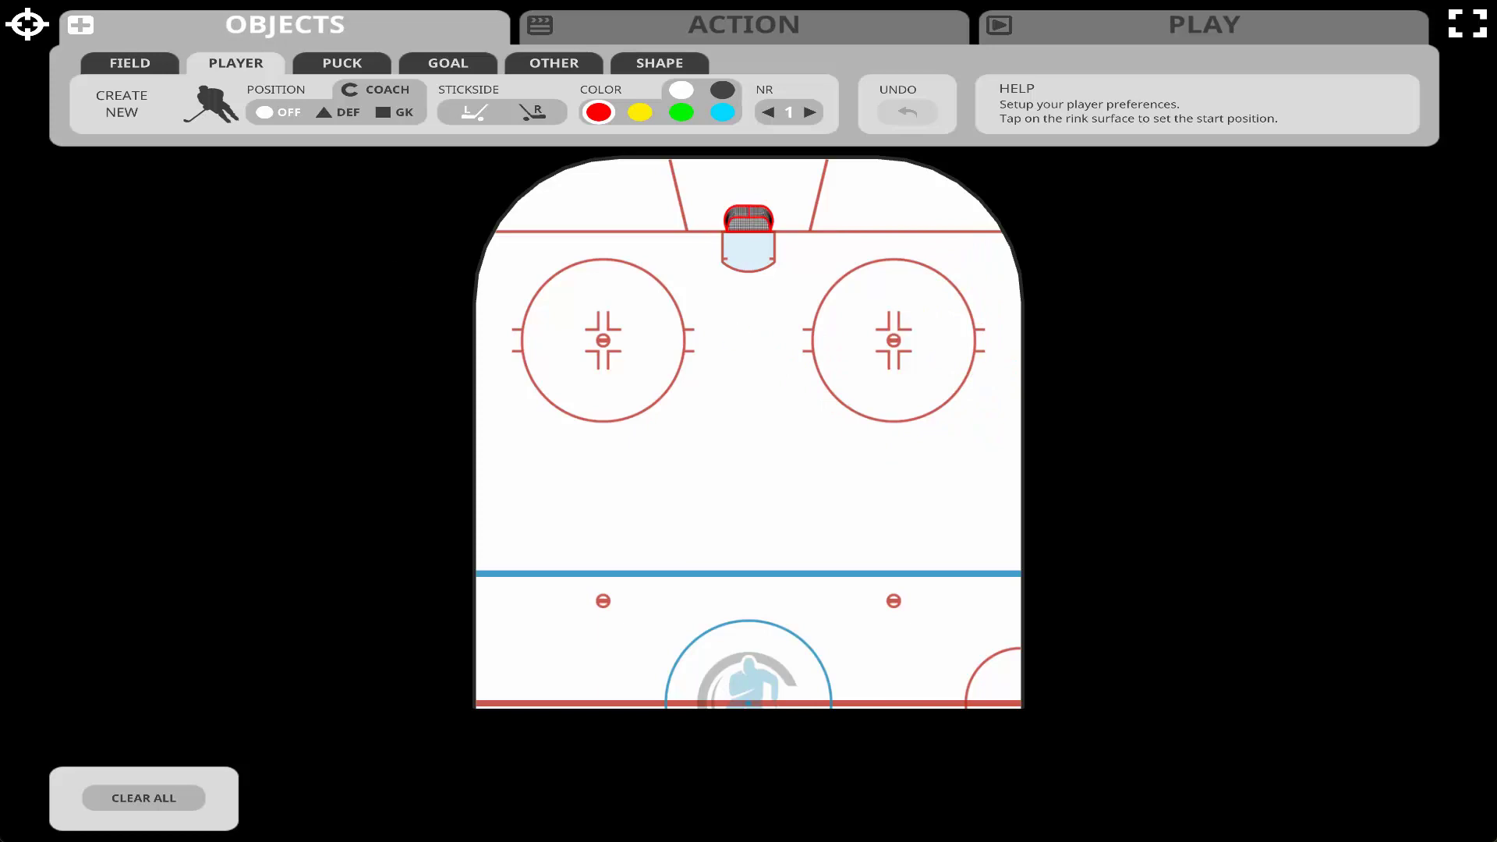
Step: Mark an X by the right boards and one at the crease, plus two Os near the lower edge of the right circle
left_click_drag(1004, 341, 964, 364)
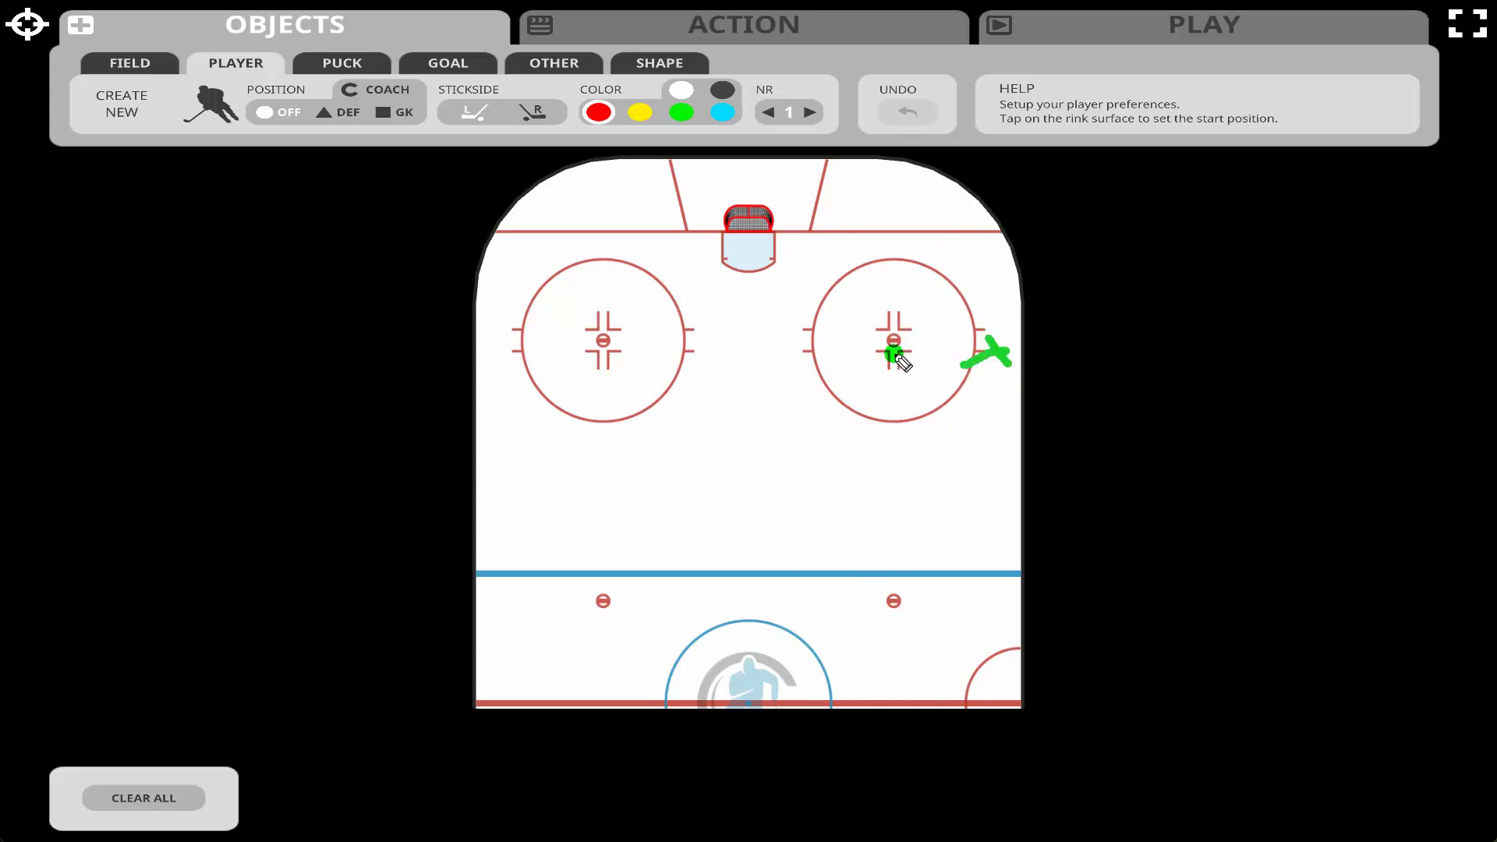
mouse_move(770, 259)
left_mouse_down()
mouse_move(787, 272)
mouse_move(761, 274)
left_mouse_up()
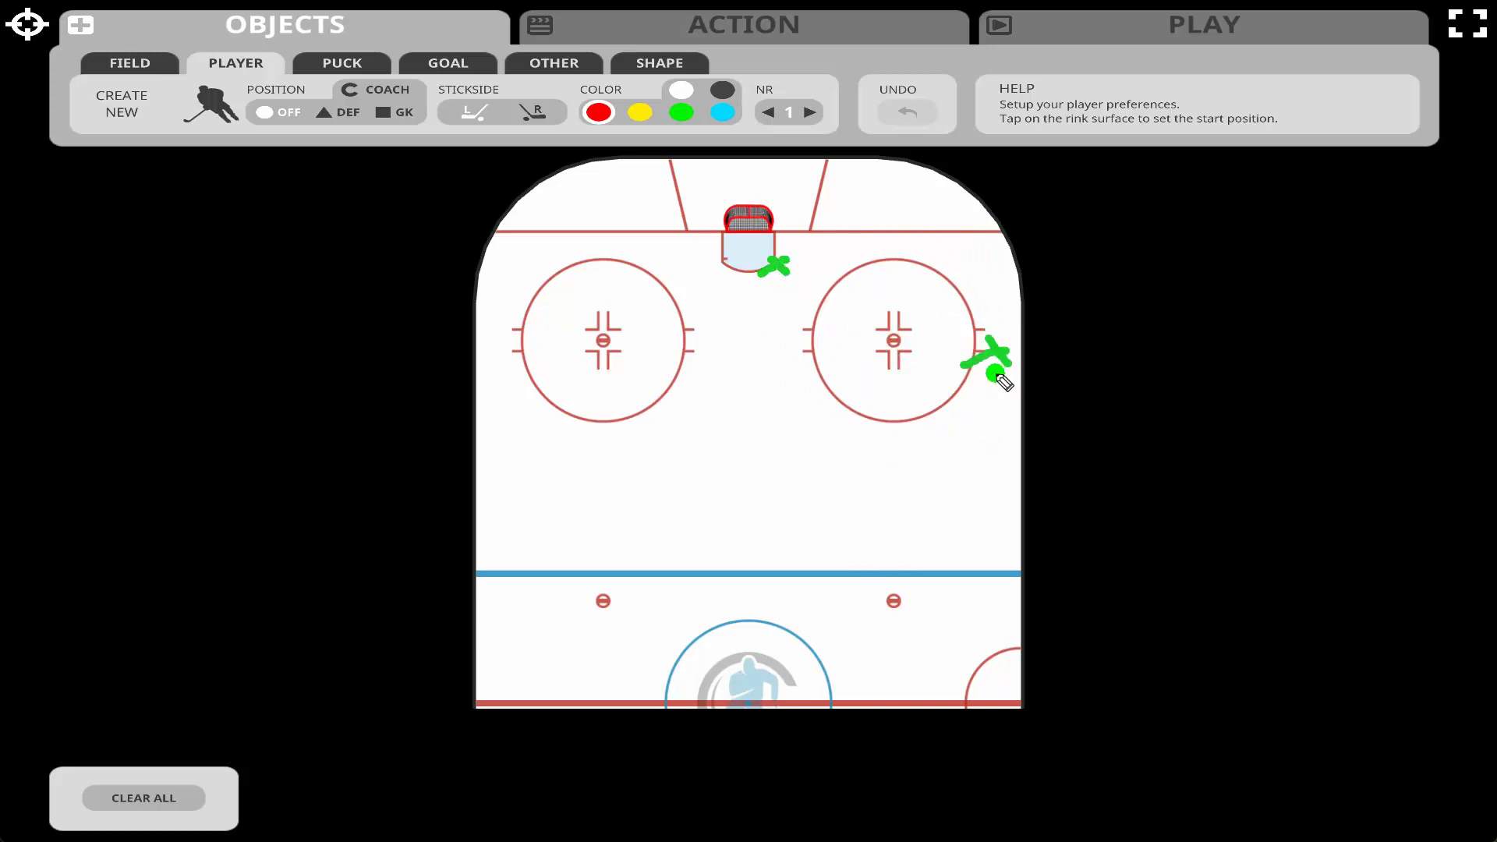
mouse_move(997, 373)
left_mouse_down()
mouse_move(1000, 394)
mouse_move(944, 376)
left_mouse_up()
left_click_drag(962, 435, 943, 424)
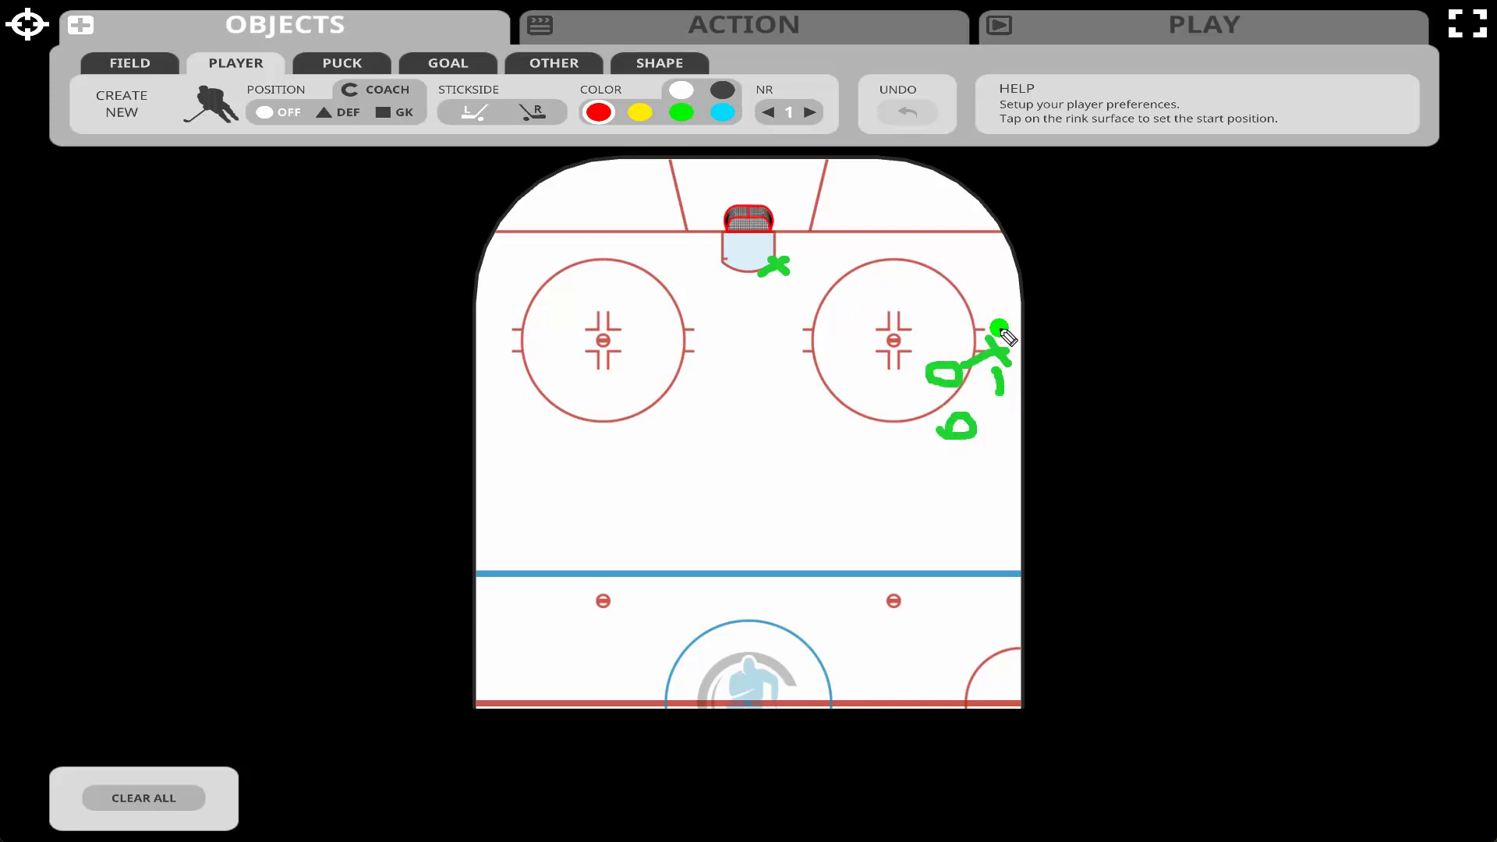
Step: Draw routes from both Xs into the right corner and a curve under the right circle up to the slot, and clear the drawing
mouse_move(994, 336)
left_mouse_down()
mouse_move(959, 200)
mouse_move(916, 184)
left_mouse_up()
left_click_drag(780, 264, 875, 171)
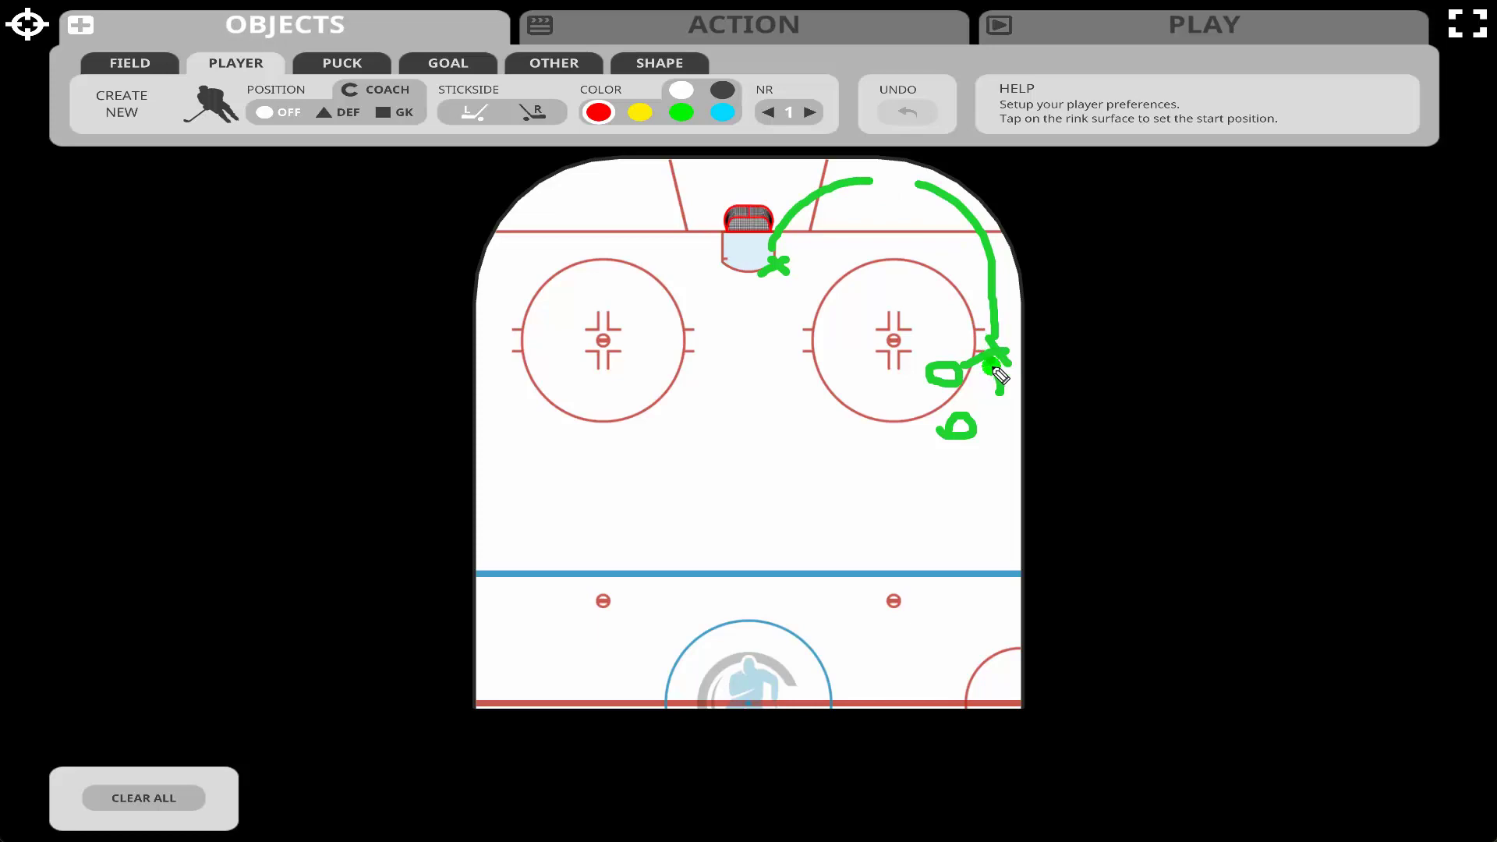
mouse_move(995, 363)
left_mouse_down()
mouse_move(875, 458)
mouse_move(791, 413)
left_mouse_up()
left_click_drag(895, 167, 926, 193)
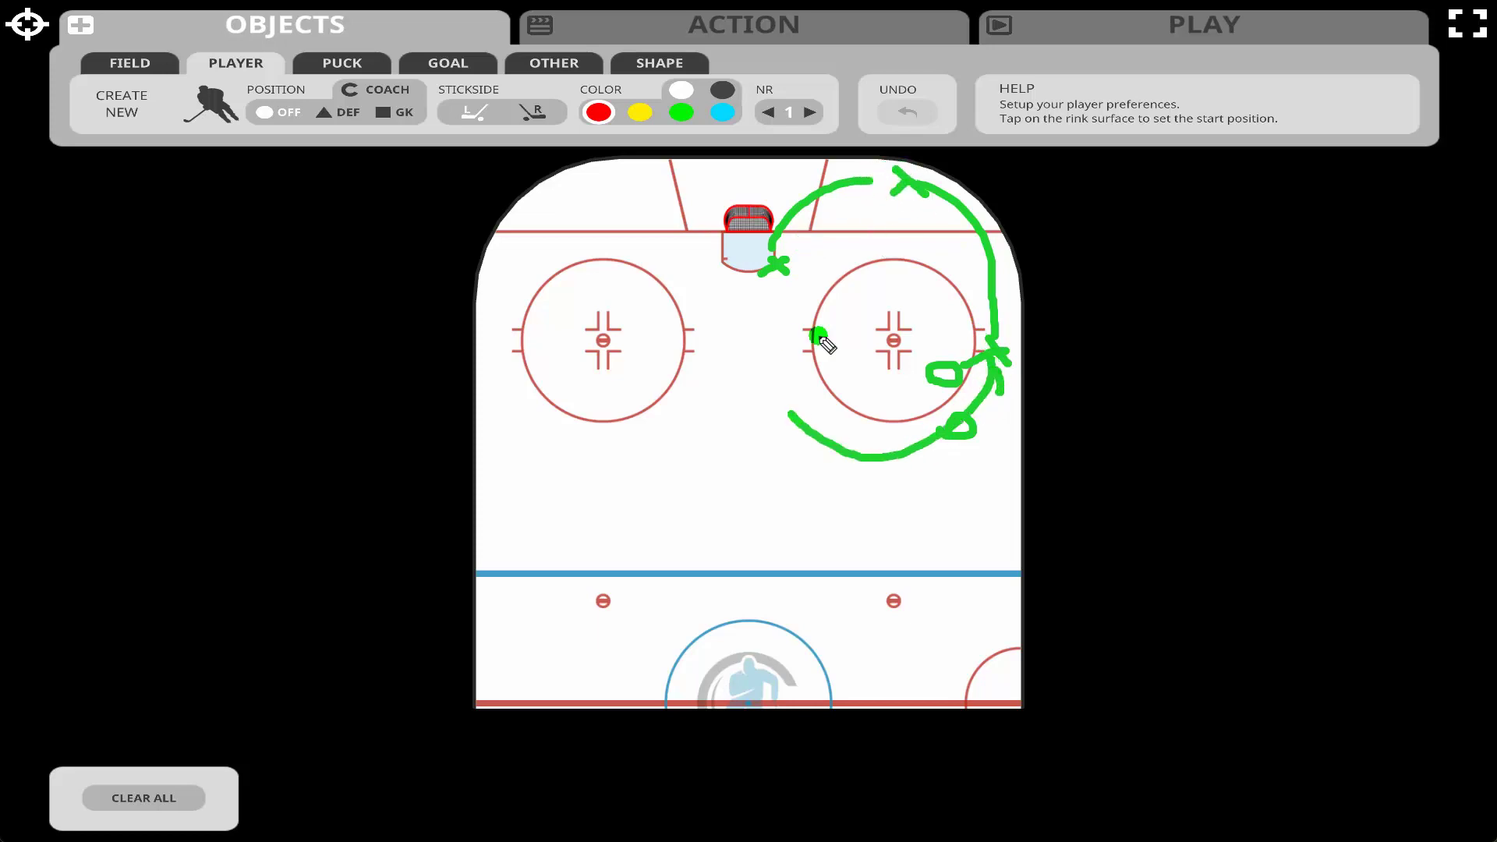
left_click_drag(791, 413, 748, 343)
left_click_drag(954, 205, 997, 308)
left_click_drag(747, 352, 747, 299)
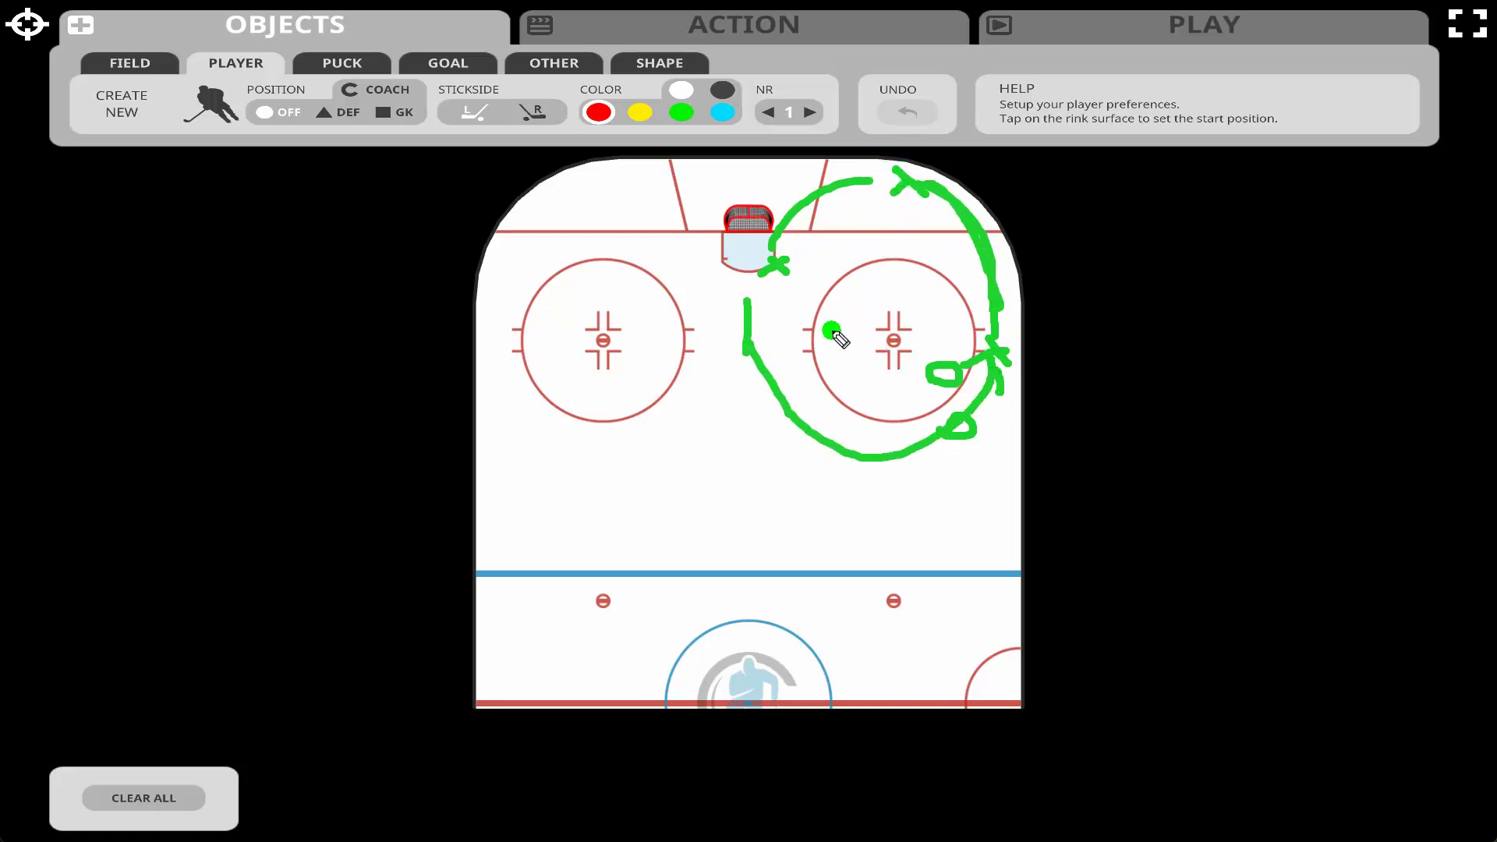
key("Escape")
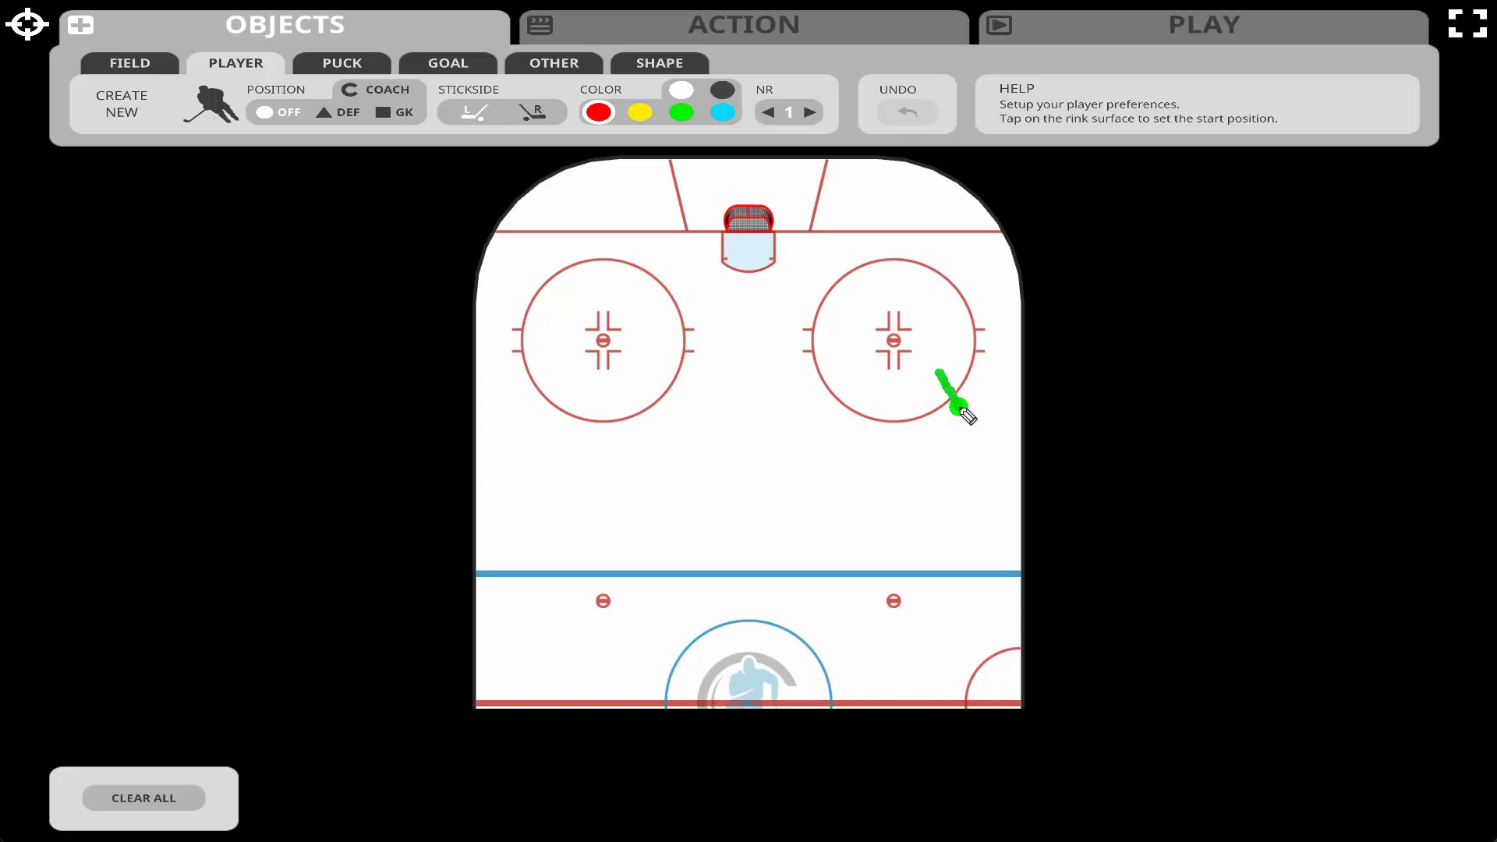
Step: Mark an X on the right circle with a stick line and downward arrow, connect it by dashes to a corner X, and clear everything
left_click(946, 390)
left_click_drag(972, 392, 990, 392)
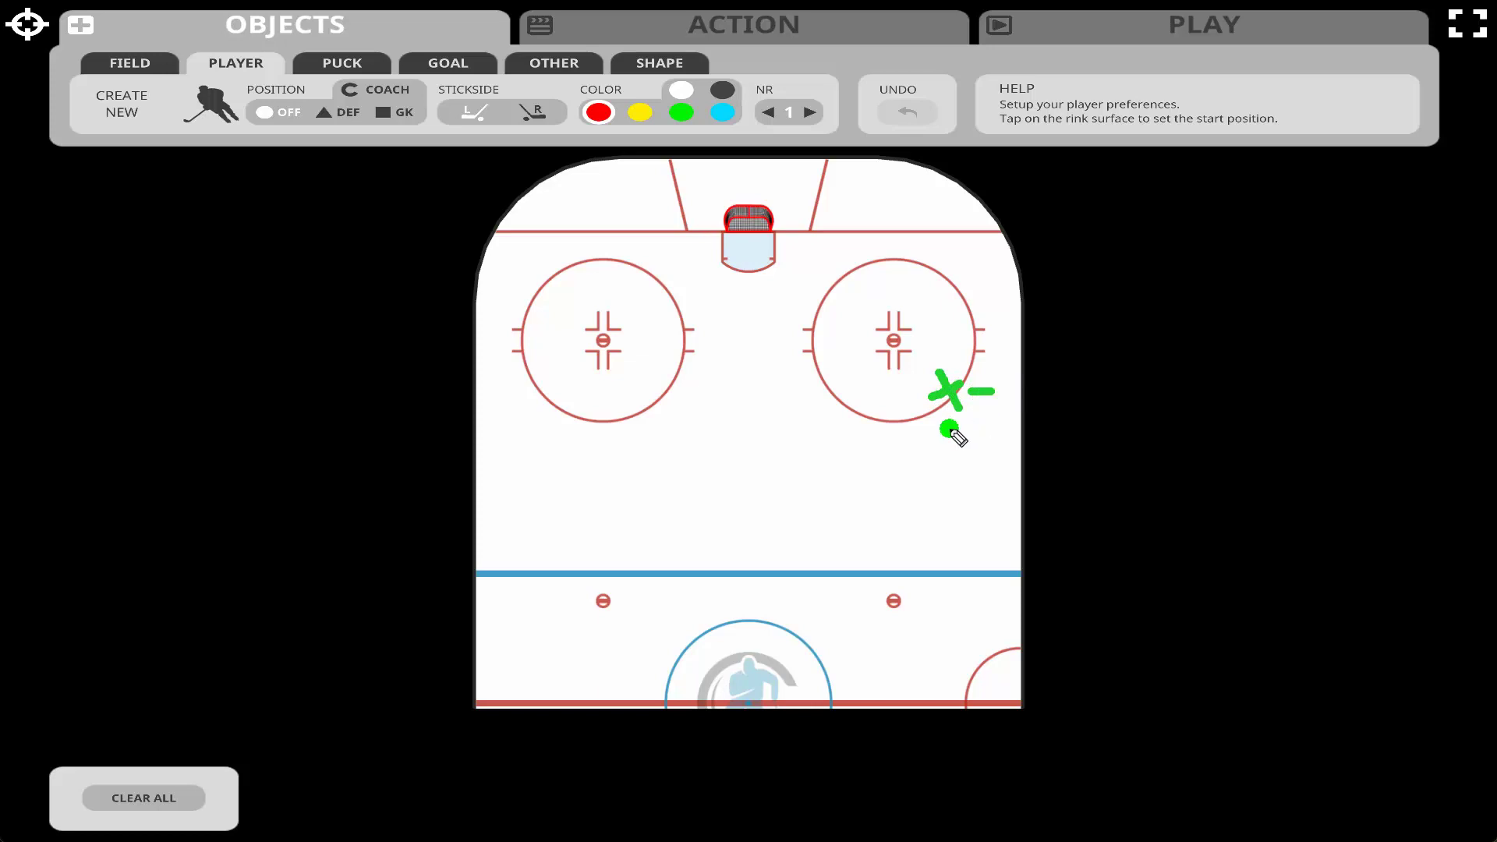
left_click_drag(946, 411, 950, 448)
mouse_move(926, 358)
left_mouse_down()
mouse_move(923, 185)
mouse_move(936, 189)
left_mouse_up()
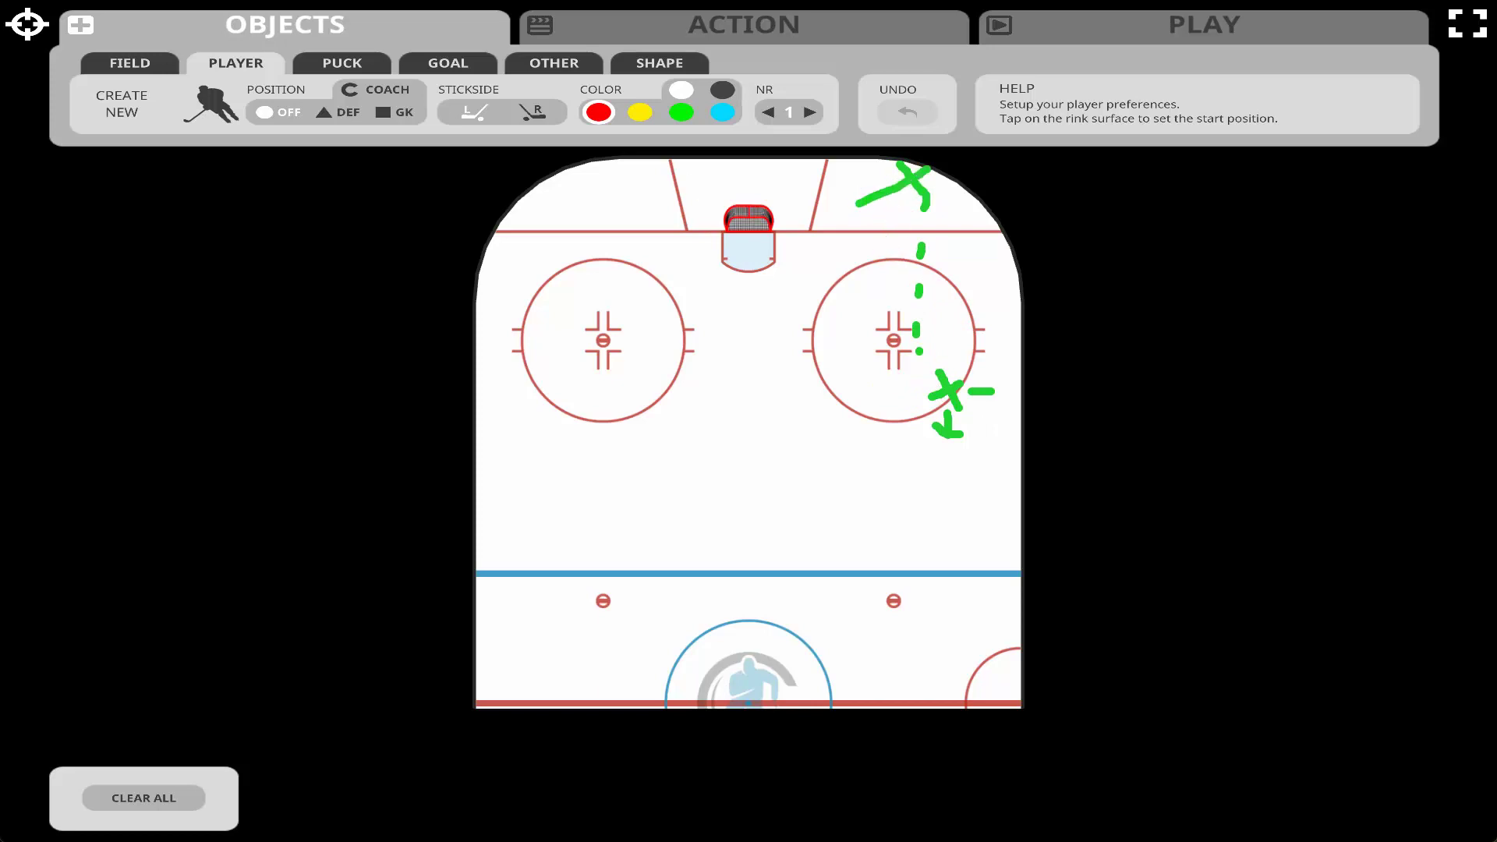
key("Escape")
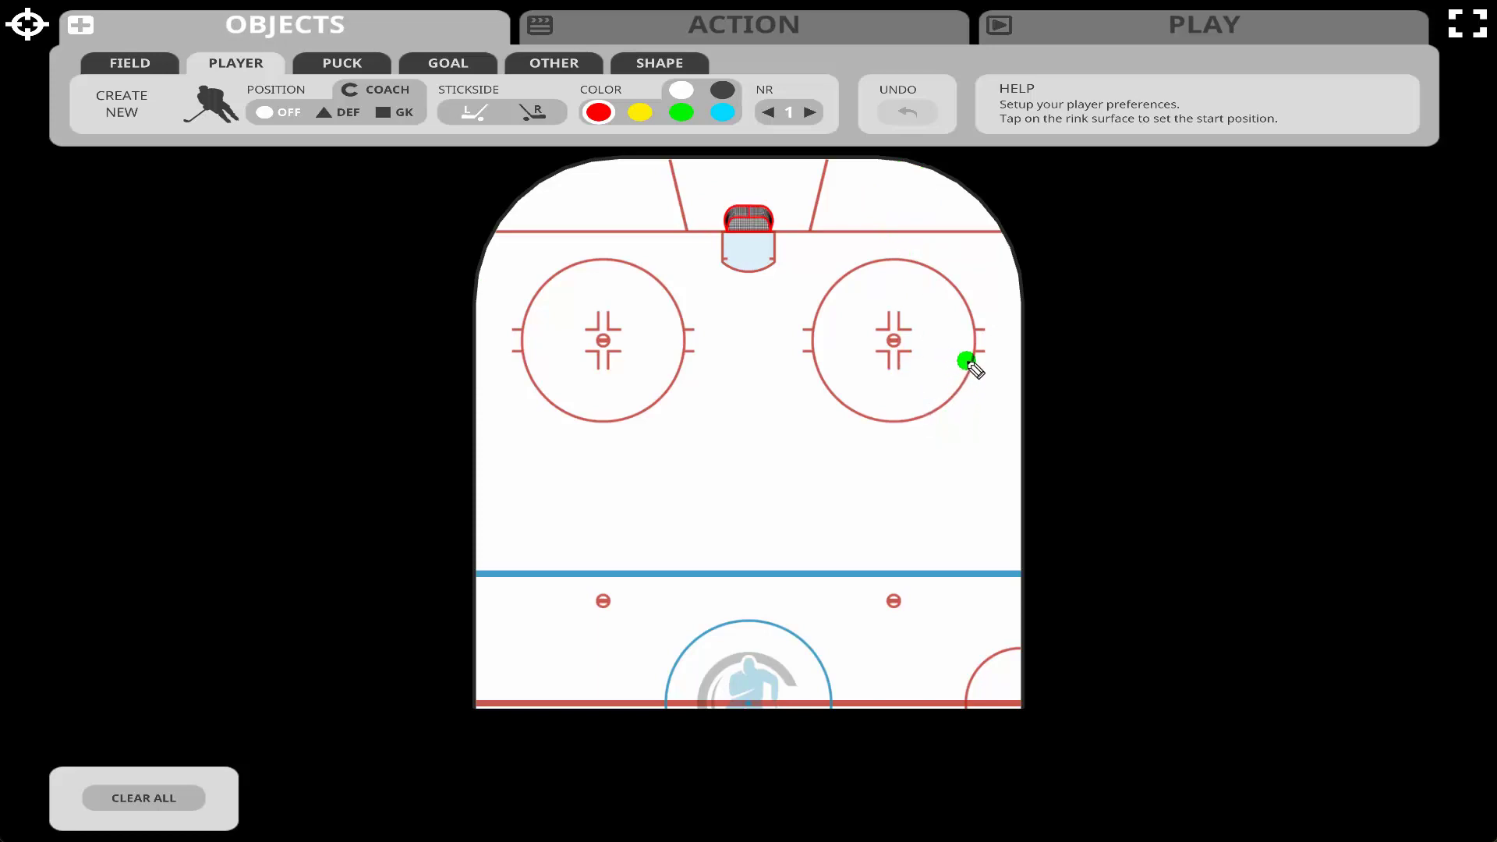
Step: Mark an X and O on the right circle, dashes through the O, a corner X and a curved path along the boards, and clear everything
mouse_move(962, 363)
left_mouse_down()
mouse_move(974, 387)
mouse_move(922, 358)
mouse_move(952, 381)
mouse_move(912, 368)
left_mouse_up()
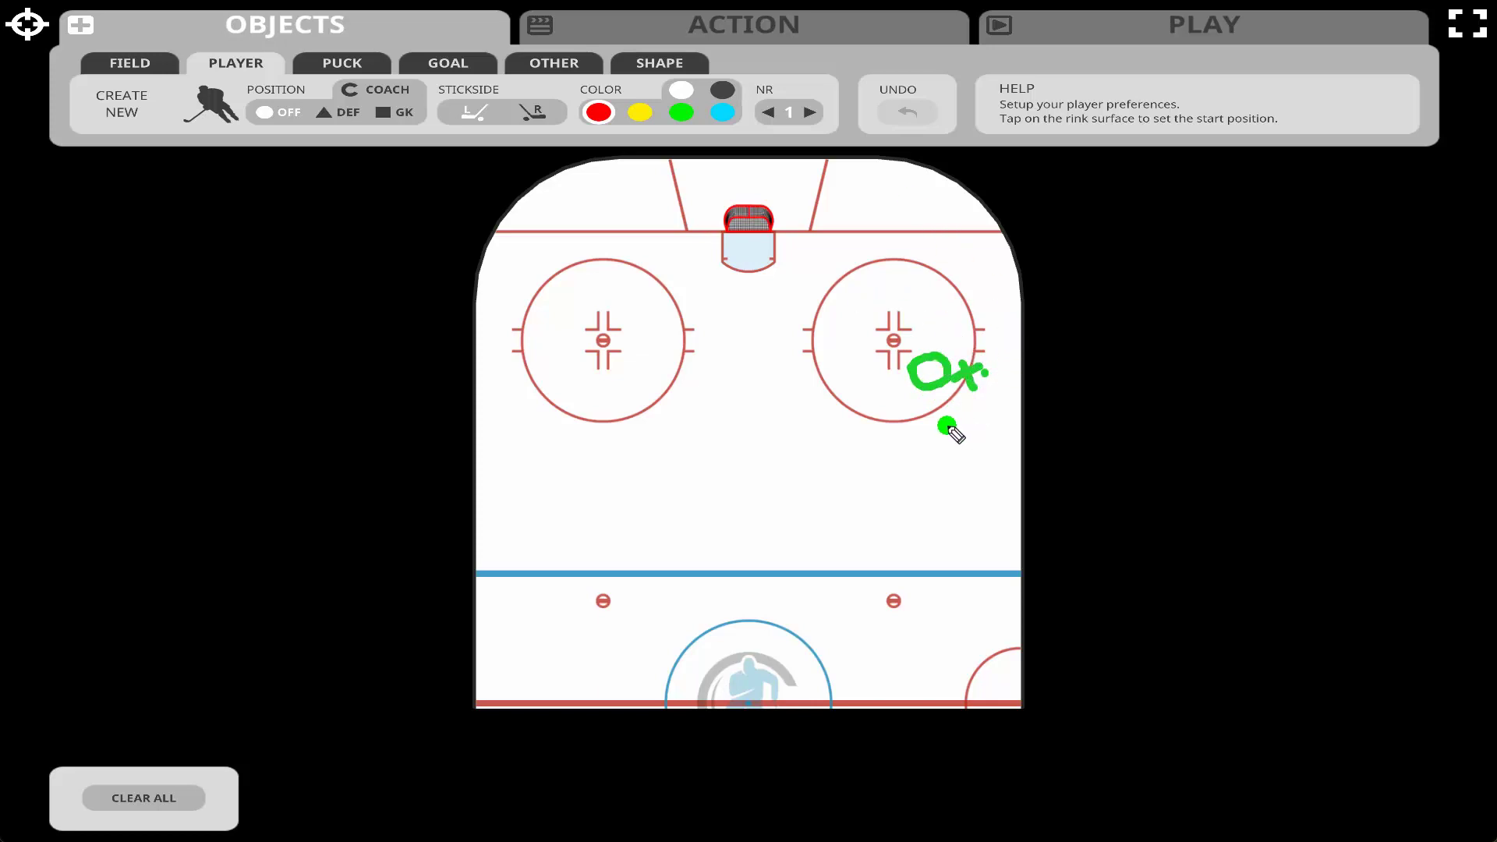
left_click_drag(947, 425, 944, 418)
left_click_drag(940, 398, 938, 390)
left_click_drag(937, 374, 935, 366)
left_click(933, 343)
left_click_drag(921, 188, 931, 200)
left_click_drag(931, 192, 914, 201)
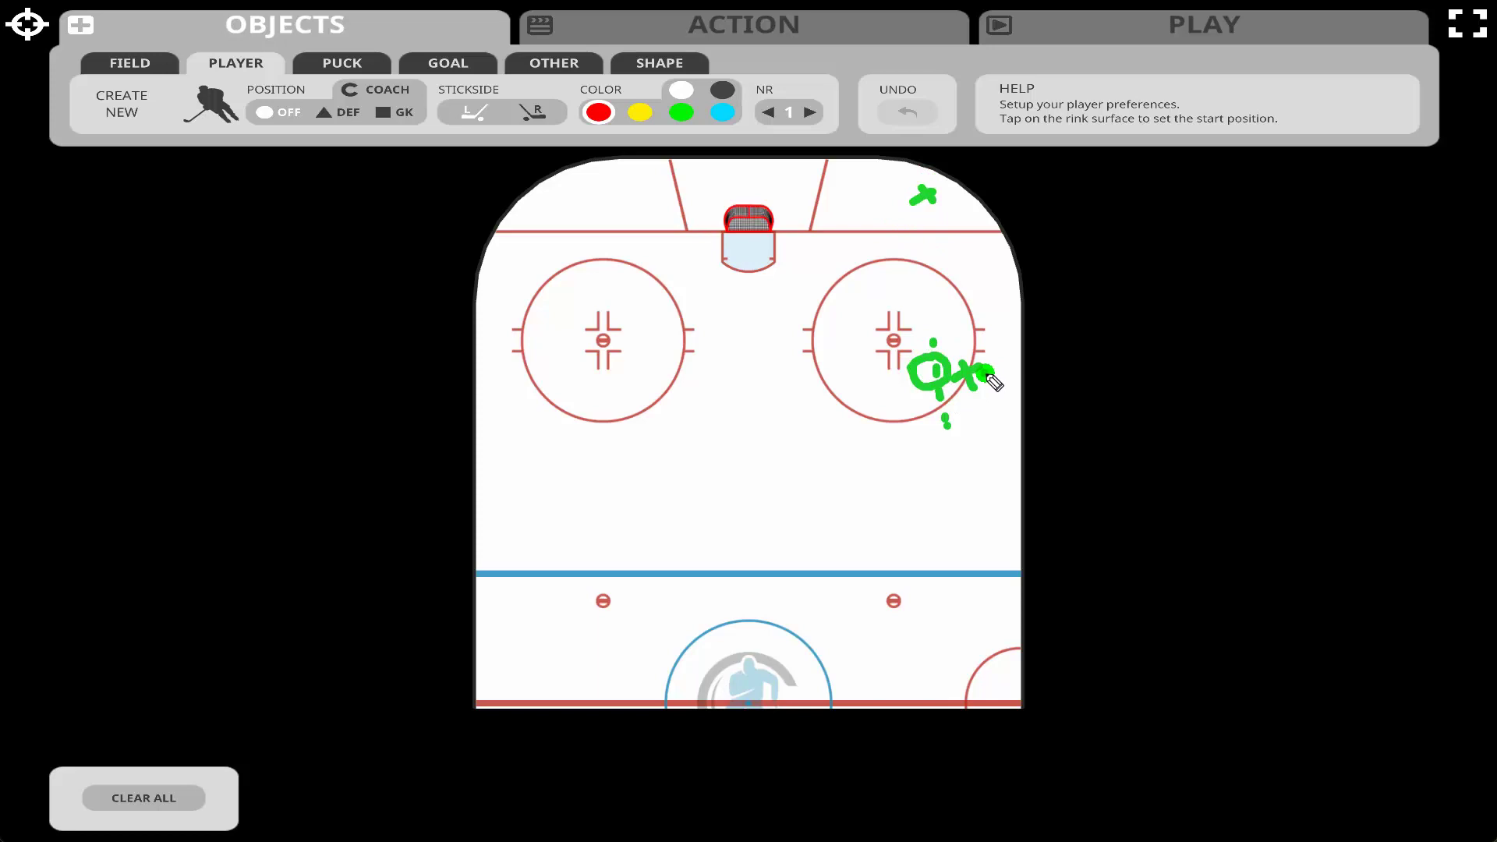
mouse_move(990, 379)
left_mouse_down()
mouse_move(1017, 266)
mouse_move(980, 221)
left_mouse_up()
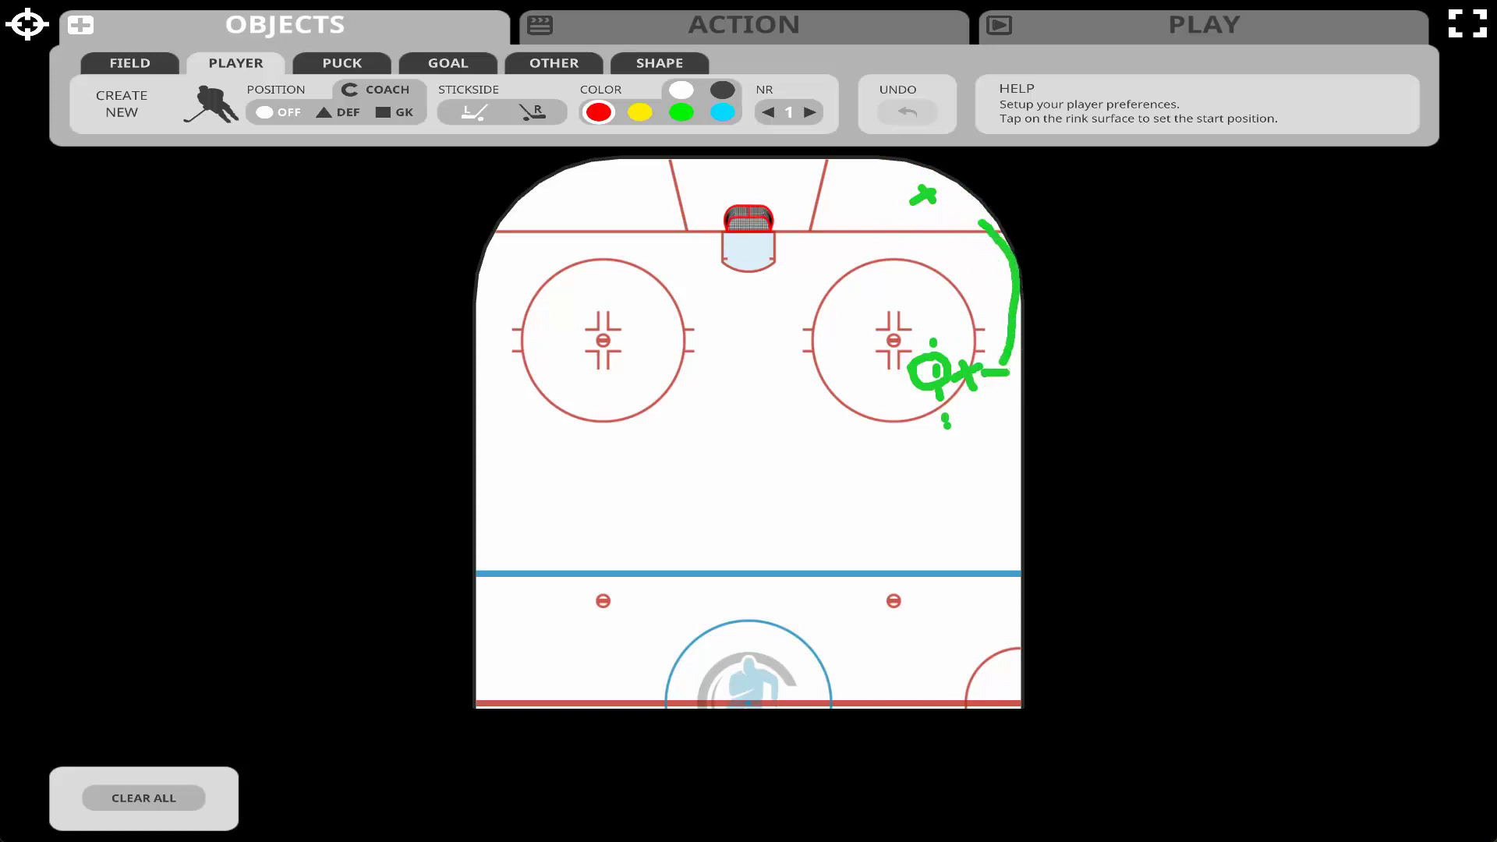
key("Escape")
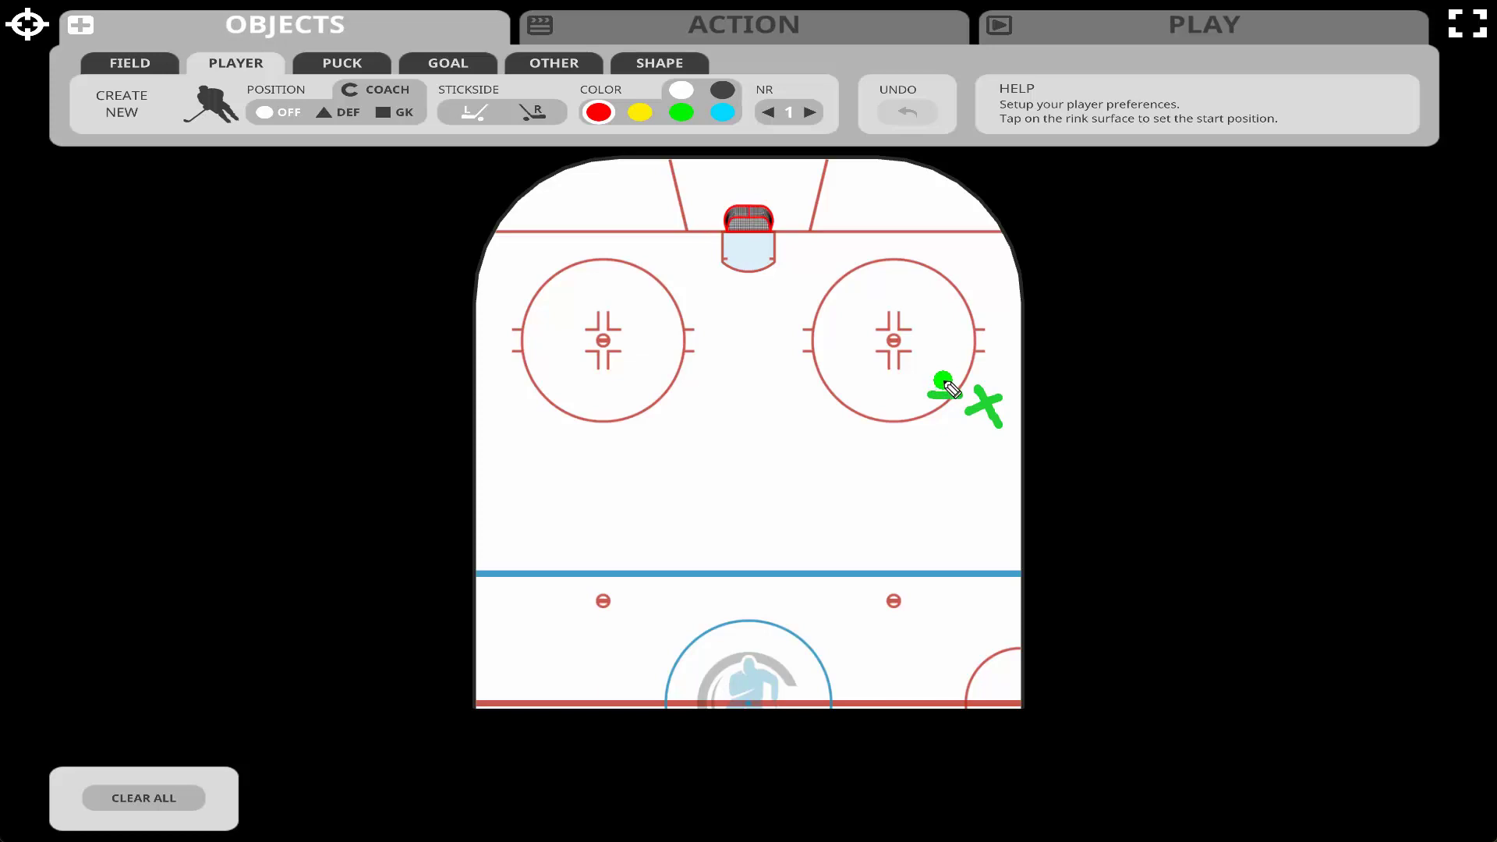
Step: Draw a dotted pass from the right circle along the boards to the goal line, and an arrow curling under the X to the right boards
mouse_move(952, 388)
left_mouse_down()
mouse_move(1009, 296)
mouse_move(980, 234)
left_mouse_up()
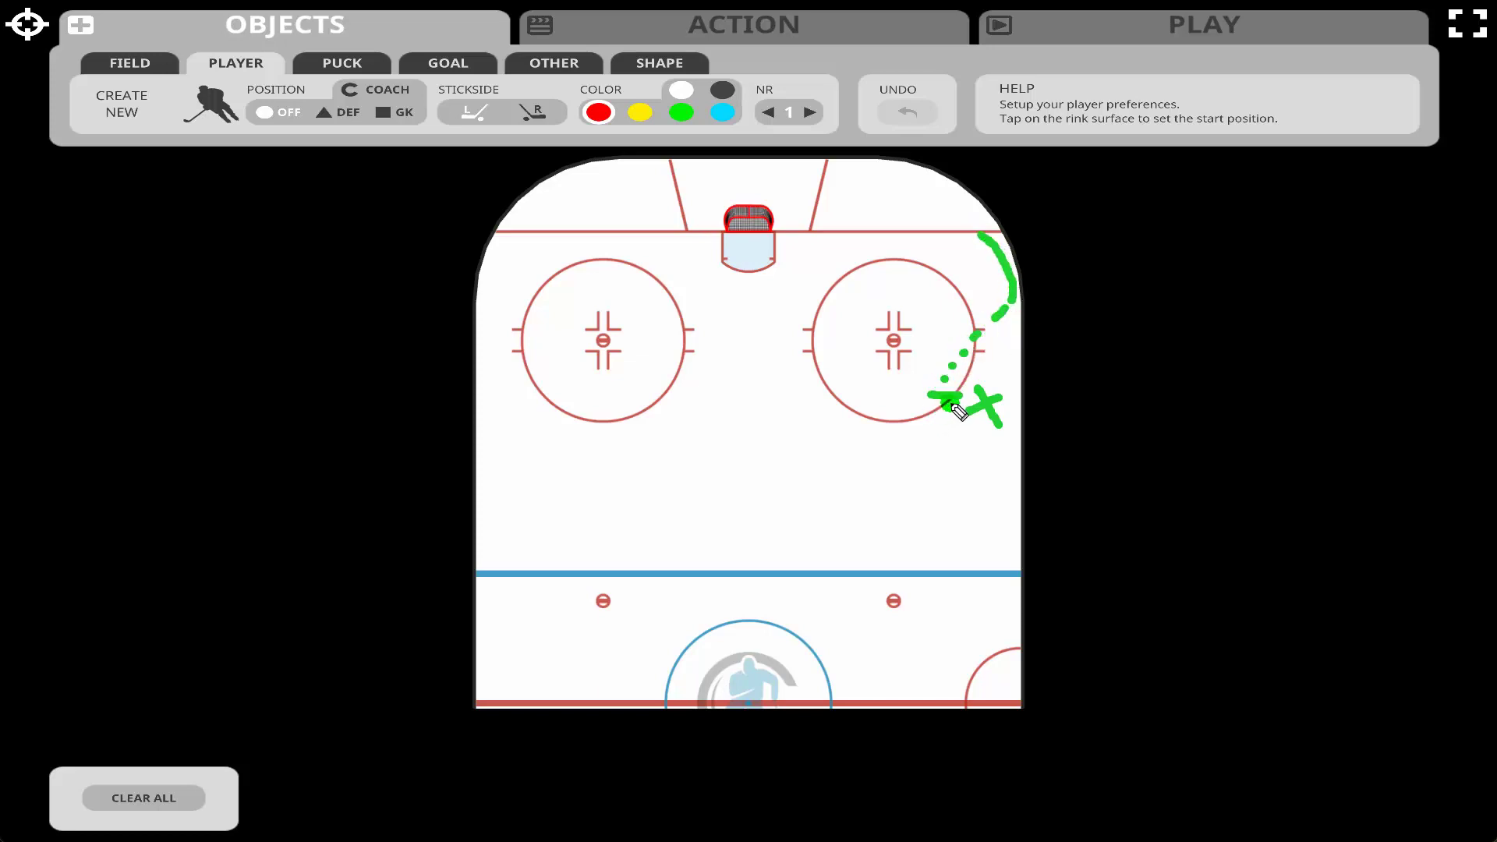
mouse_move(938, 396)
left_mouse_down()
mouse_move(926, 402)
mouse_move(1004, 448)
mouse_move(1013, 431)
mouse_move(1019, 450)
left_mouse_up()
left_click_drag(1011, 441, 984, 452)
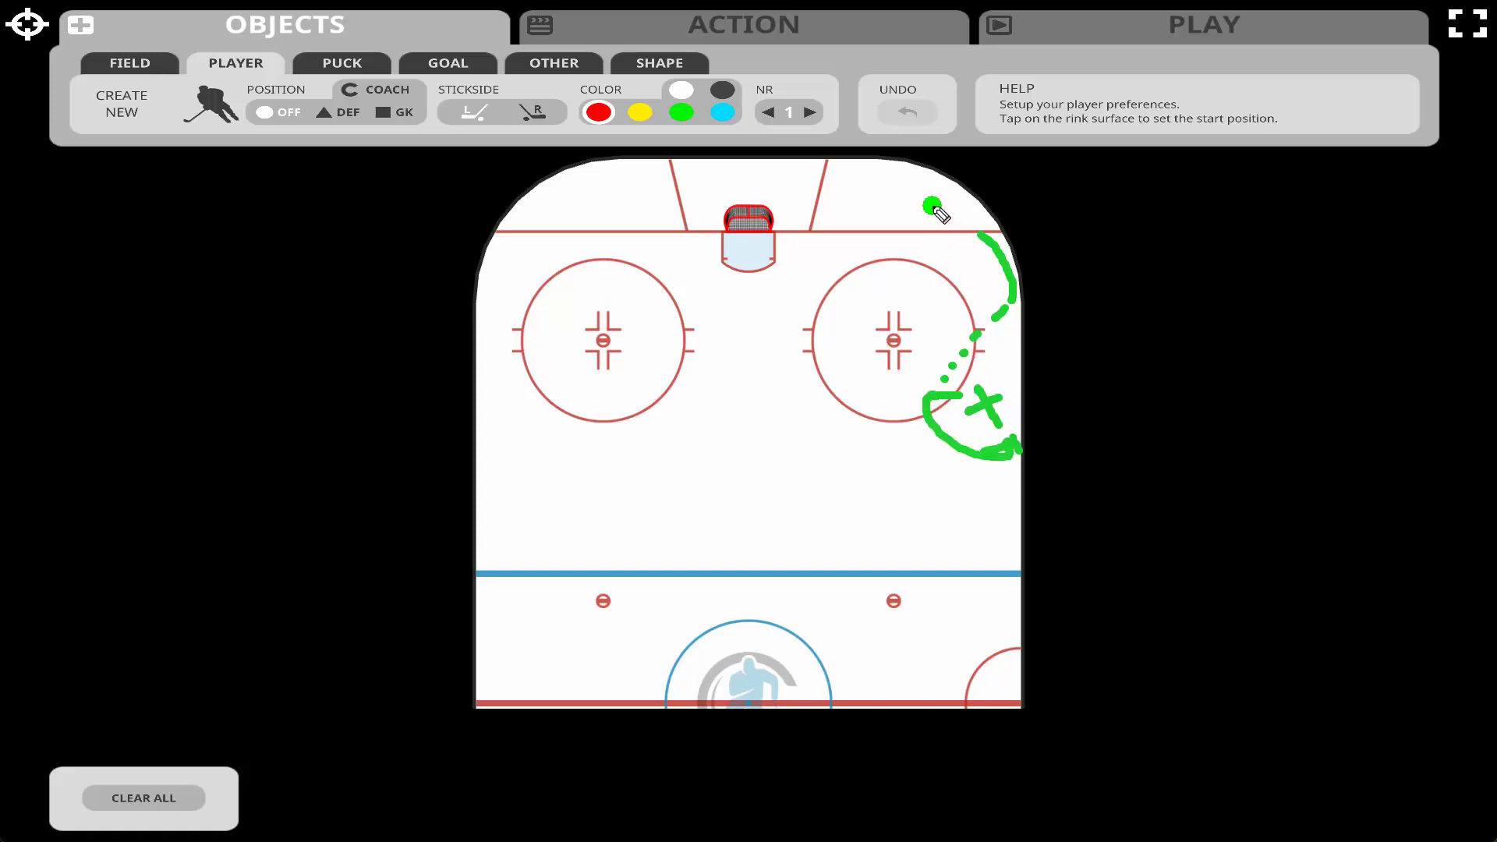
Step: Add an X in the right corner, a defender triangle inside the right circle, and an arrow running up the right boards
mouse_move(915, 194)
left_mouse_down()
mouse_move(936, 214)
mouse_move(900, 214)
left_mouse_up()
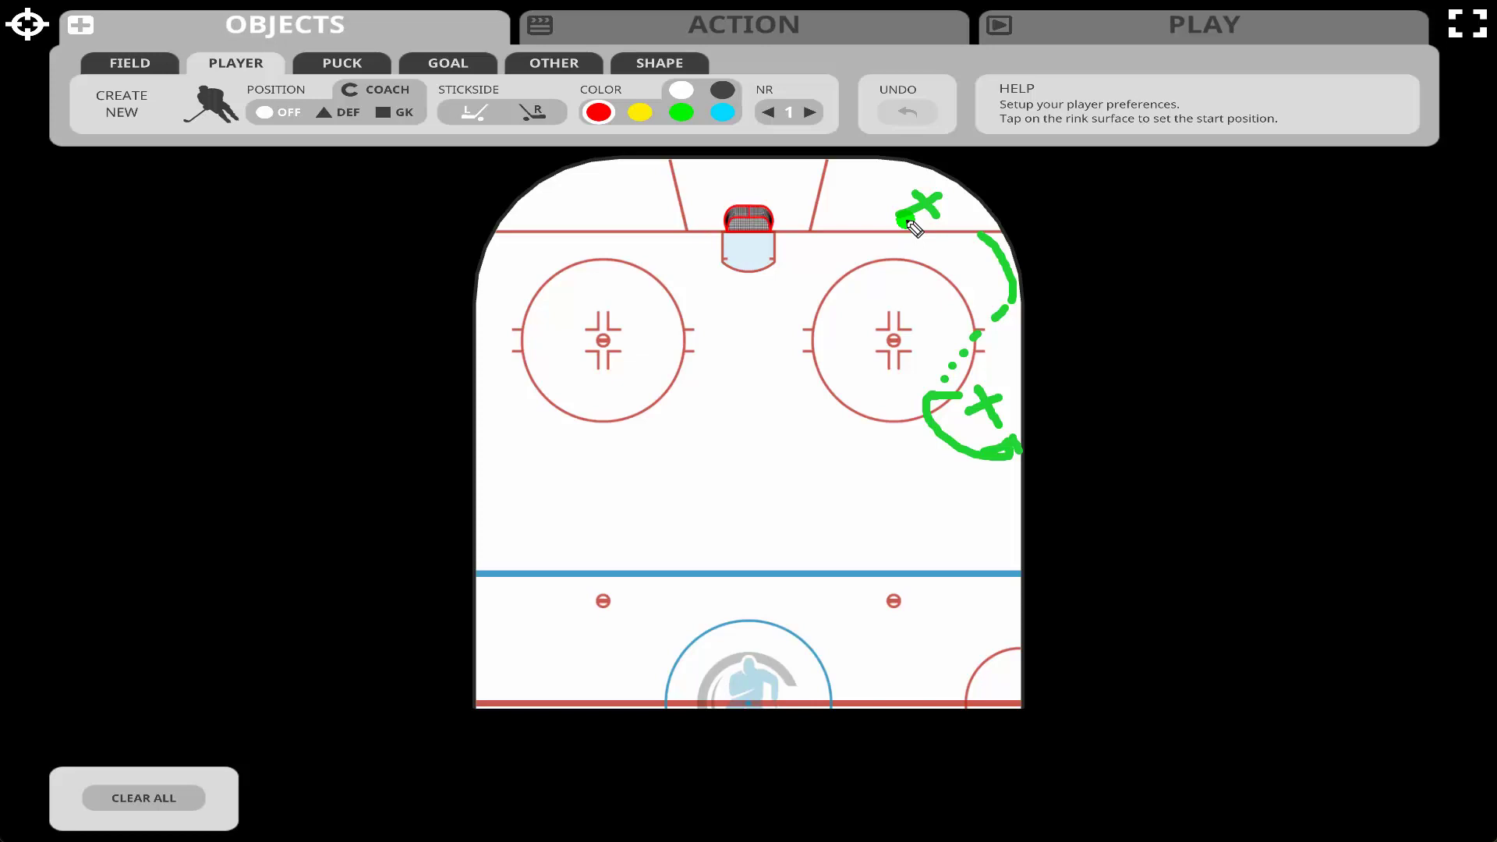
left_click(925, 250)
mouse_move(923, 380)
left_mouse_down()
mouse_move(932, 355)
mouse_move(924, 373)
left_mouse_up()
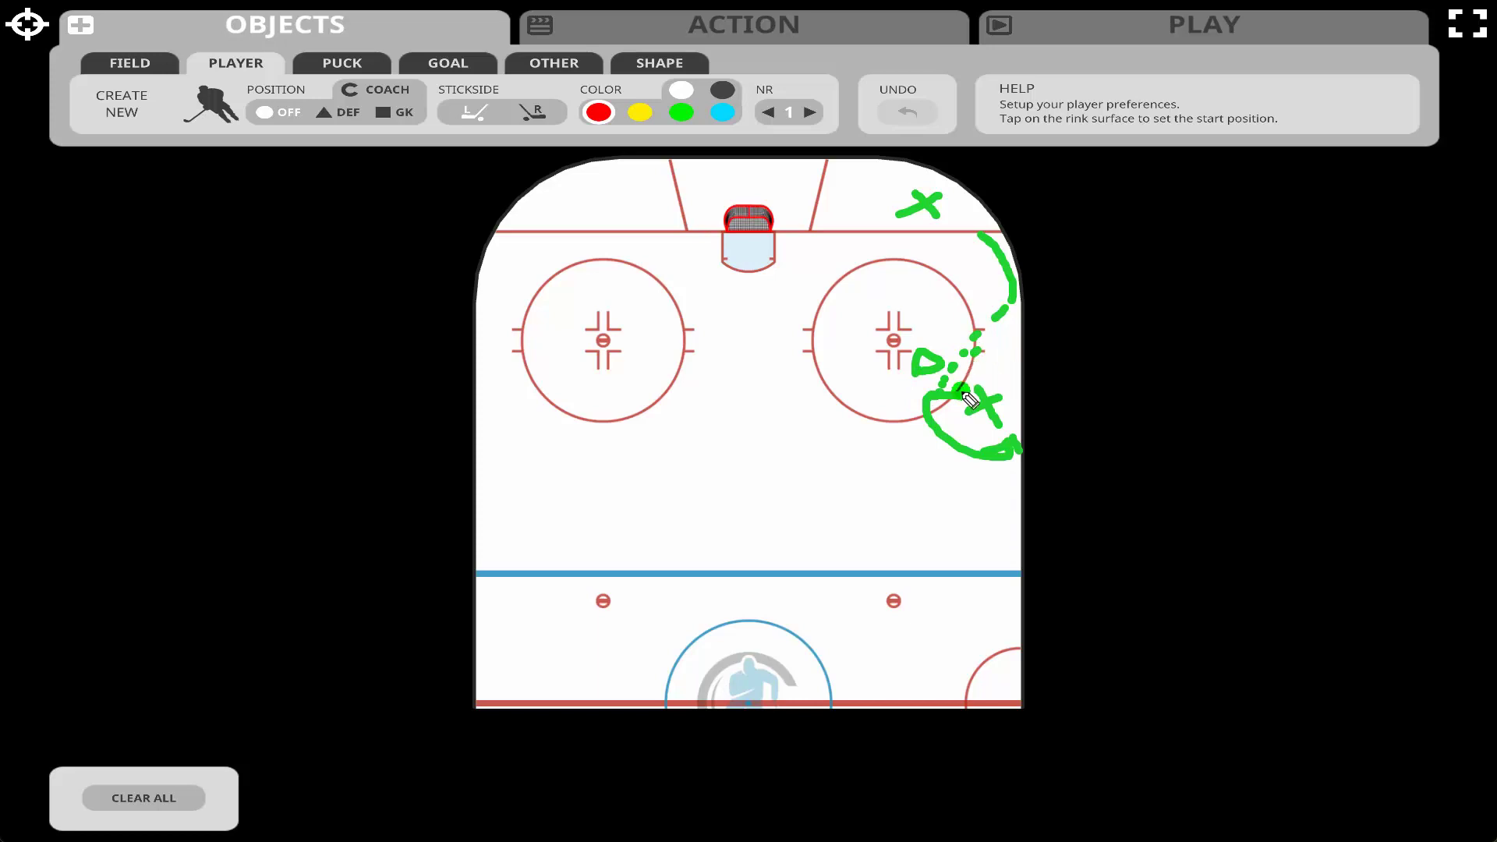
mouse_move(1018, 441)
left_mouse_down()
mouse_move(1007, 303)
mouse_move(970, 334)
left_mouse_up()
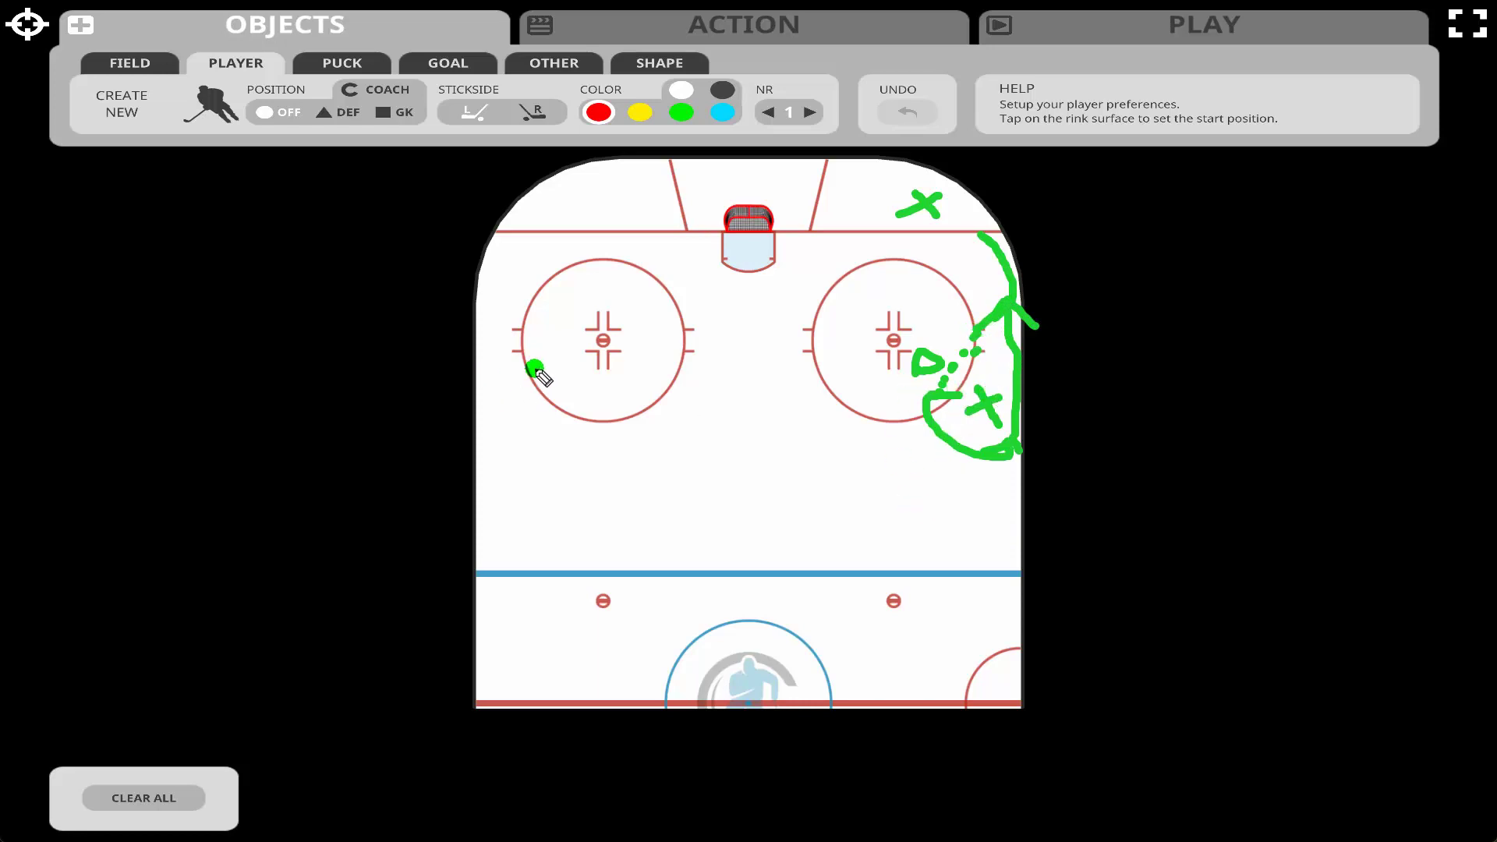
Step: Mark an X on the left circle, try a stick line with a looping arrow up the left boards, and undo everything except the X
mouse_move(544, 363)
left_mouse_down()
mouse_move(581, 402)
mouse_move(573, 374)
mouse_move(622, 380)
mouse_move(551, 394)
mouse_move(530, 418)
left_mouse_up()
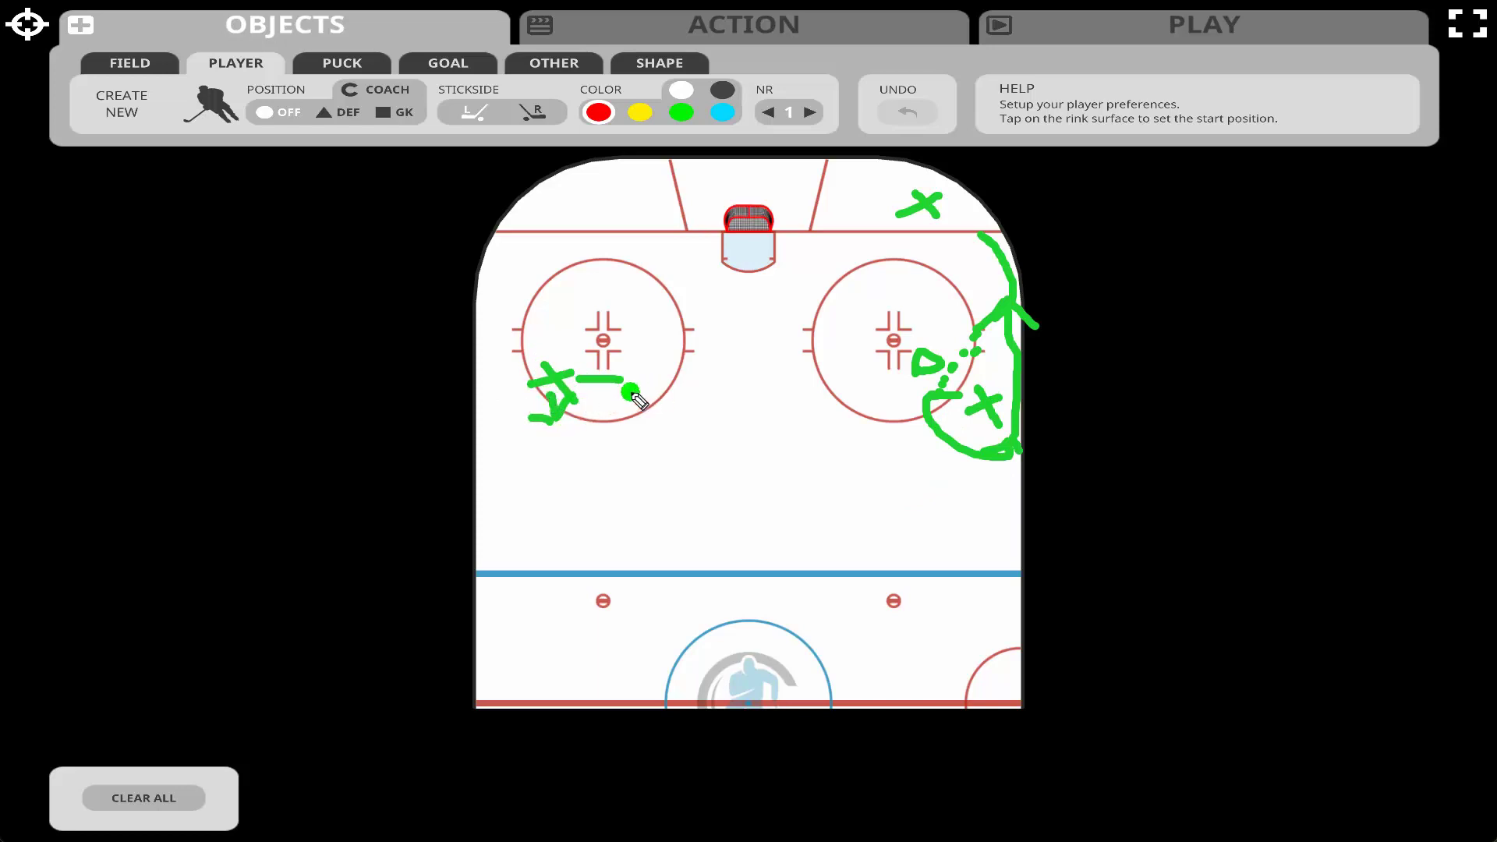
mouse_move(620, 388)
left_mouse_down()
mouse_move(613, 416)
mouse_move(493, 427)
mouse_move(486, 325)
mouse_move(514, 337)
mouse_move(492, 320)
left_mouse_up()
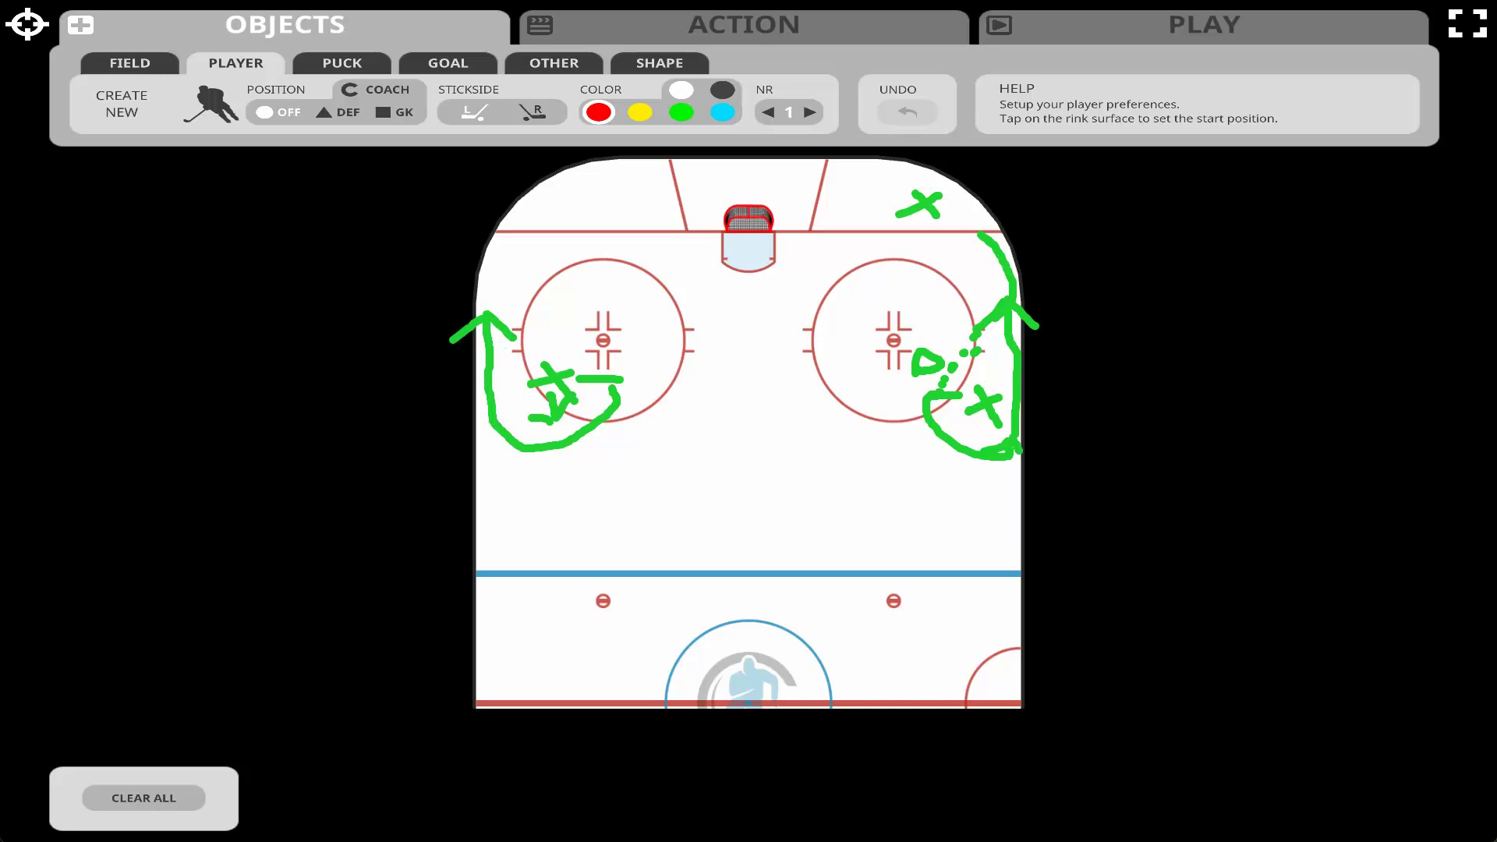
key("ctrl+z")
key("ctrl+z")
key("ctrl+z")
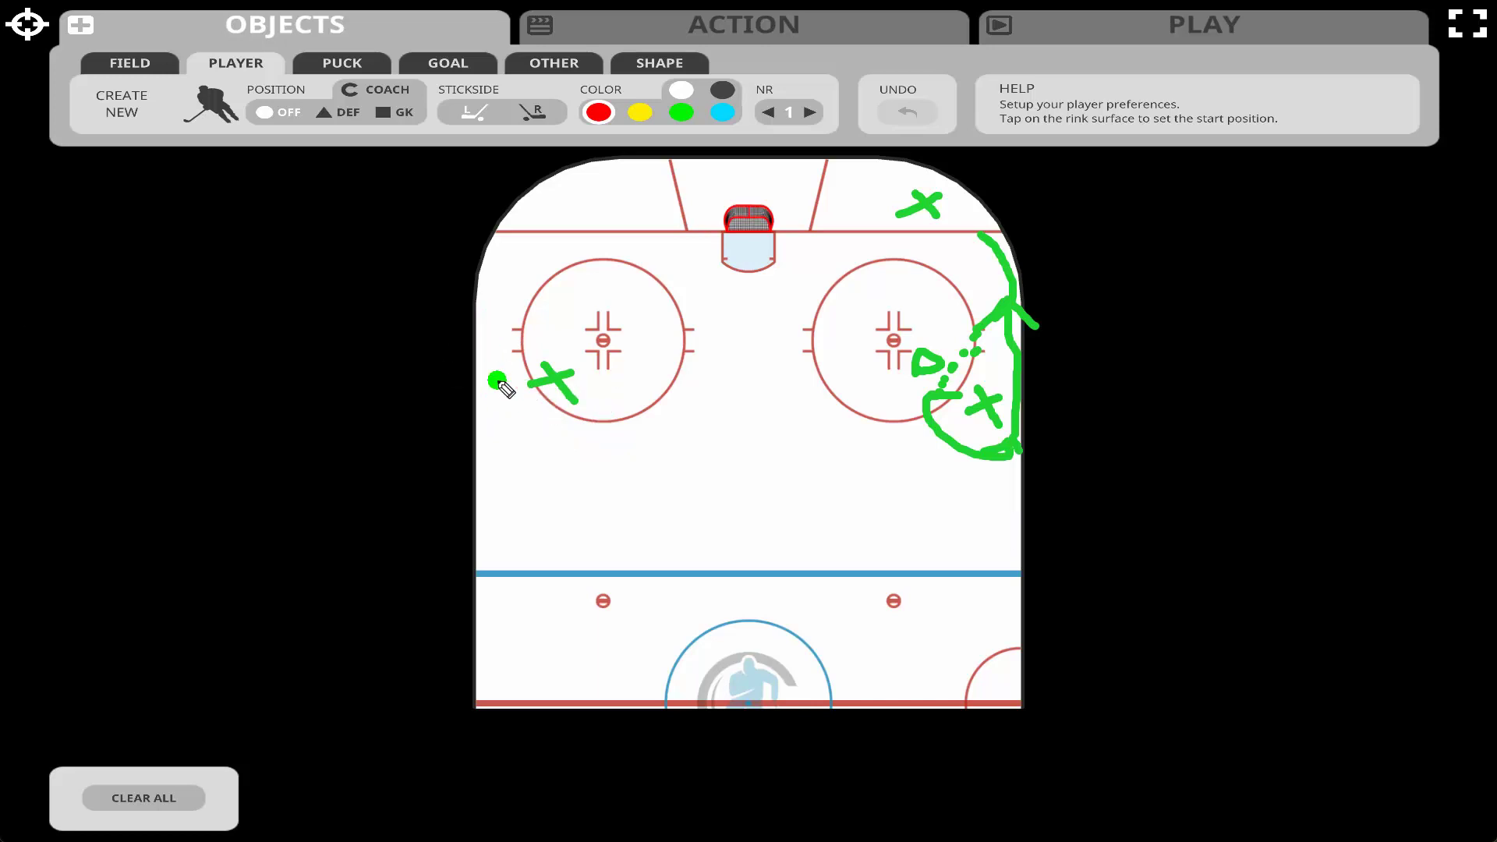
Step: Draw a stick line from the left X to the boards and a path up toward the goal line, and clear the drawing
mouse_move(536, 372)
left_mouse_down()
mouse_move(484, 366)
mouse_move(485, 249)
left_mouse_up()
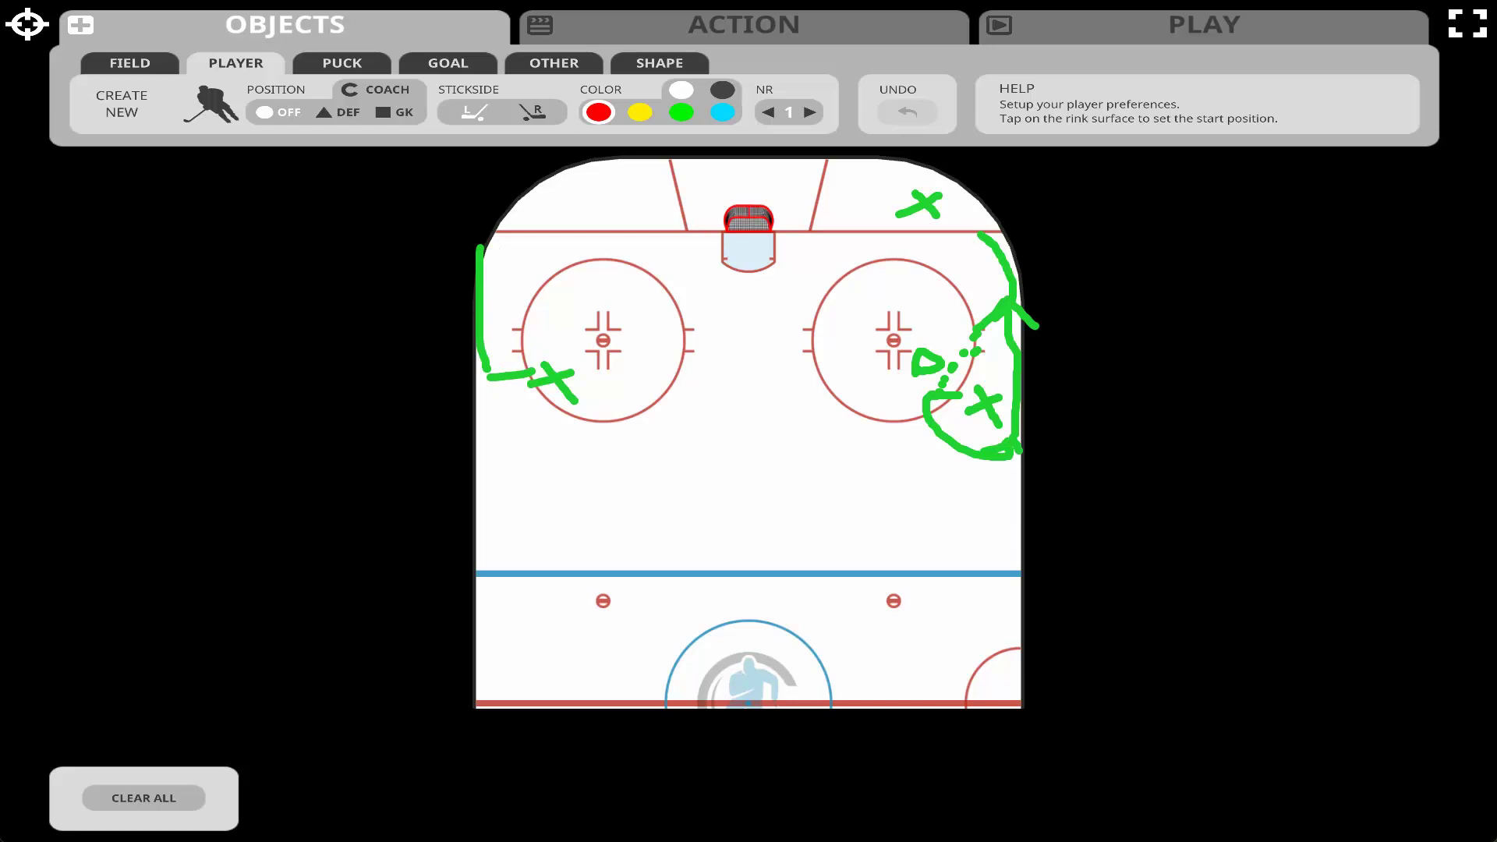
key("e")
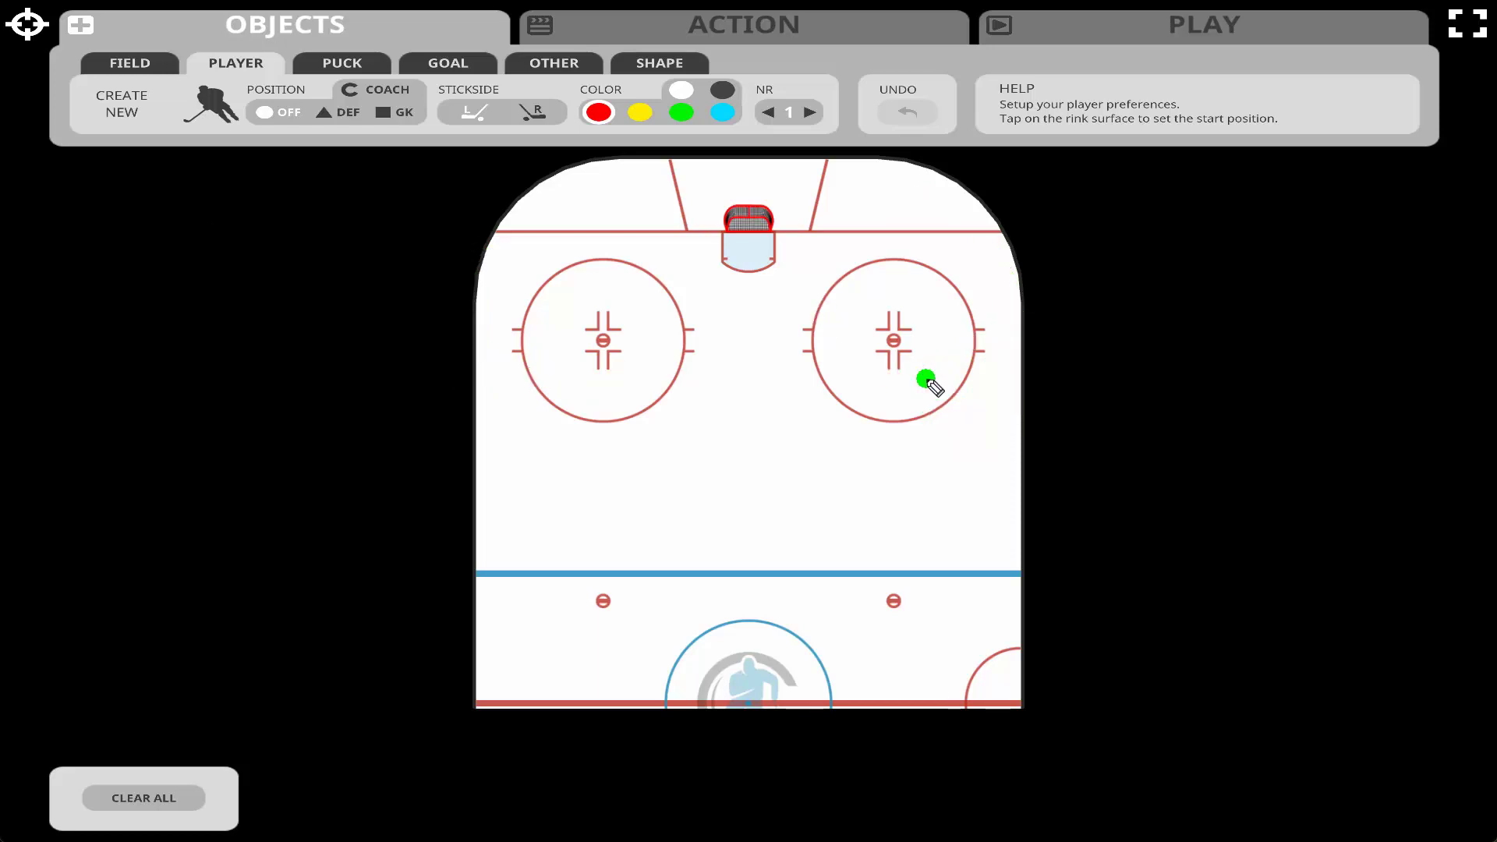
Step: Mark an X with a stick line on the right circle, a triangle by the boards and a curve into the right corner, and clear everything
mouse_move(946, 396)
left_mouse_down()
mouse_move(967, 421)
mouse_move(925, 421)
mouse_move(925, 399)
left_mouse_up()
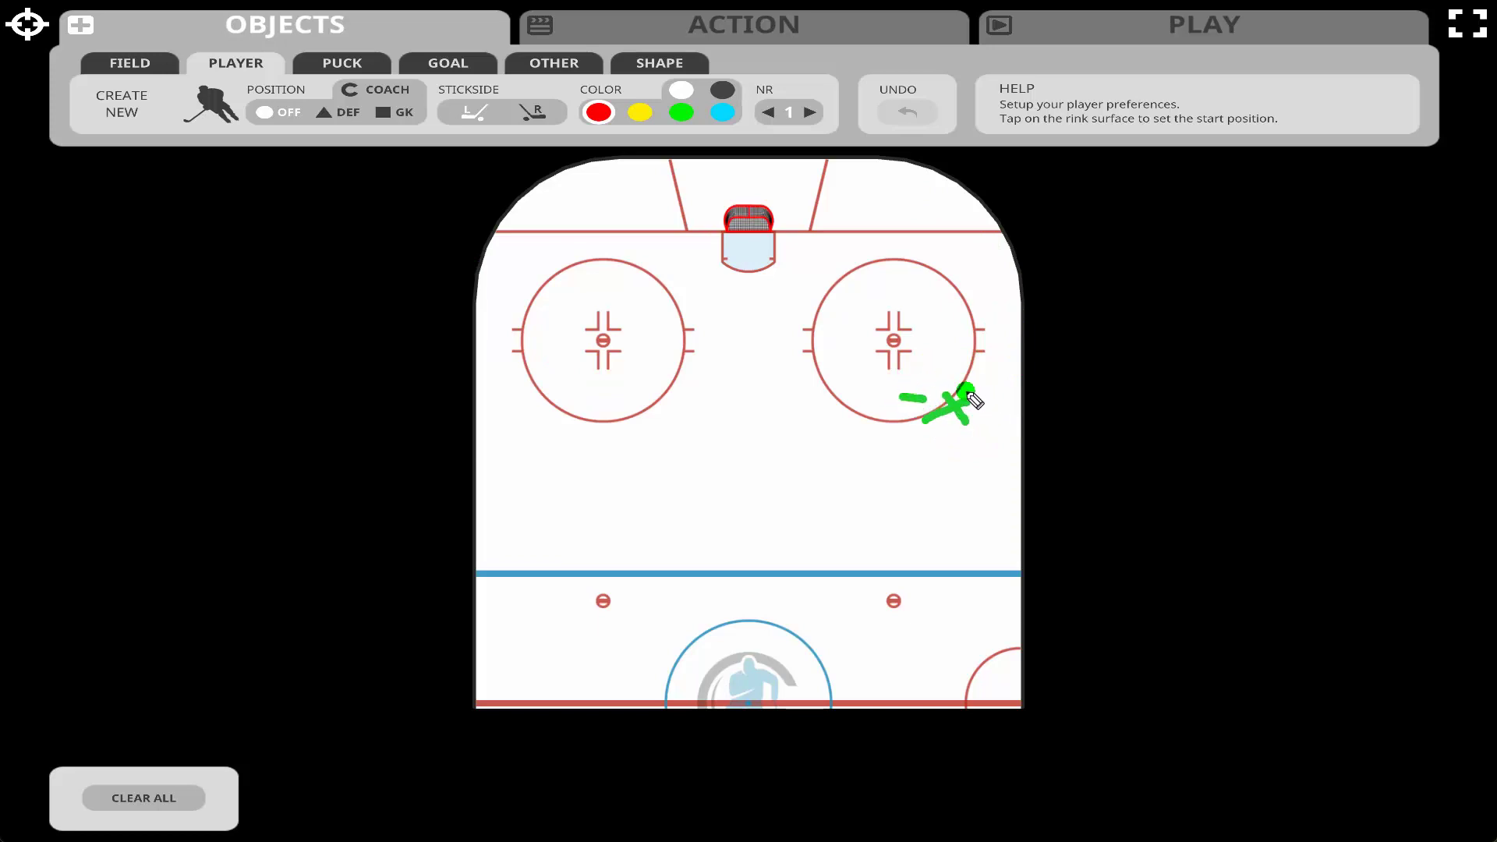
mouse_move(967, 388)
left_mouse_down()
mouse_move(1012, 363)
mouse_move(980, 372)
left_mouse_up()
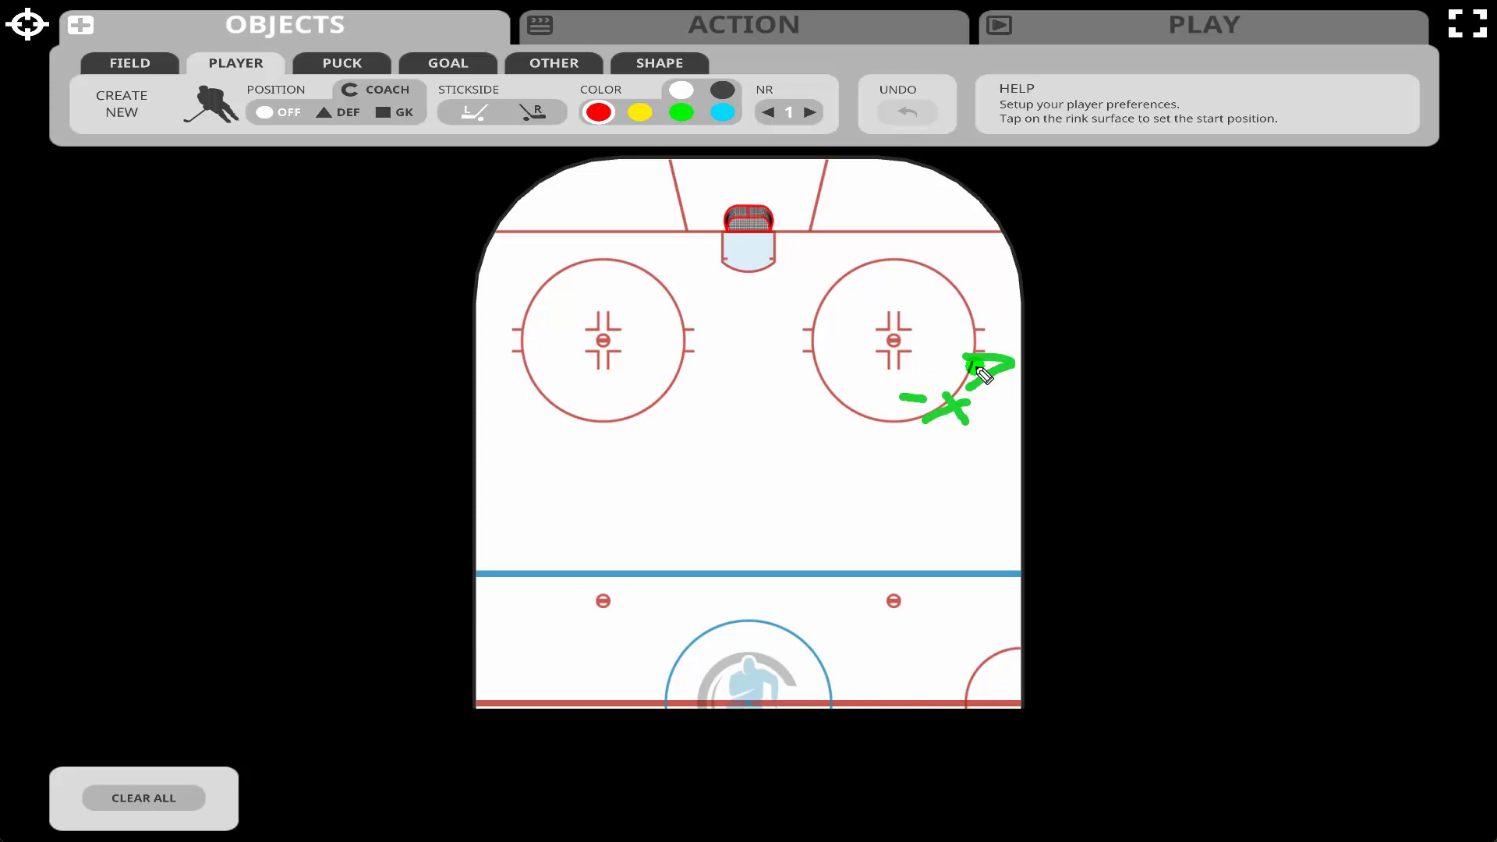
left_click(950, 350)
left_click(977, 410)
mouse_move(980, 413)
left_mouse_down()
mouse_move(959, 390)
mouse_move(993, 347)
mouse_move(947, 204)
mouse_move(996, 320)
left_mouse_up()
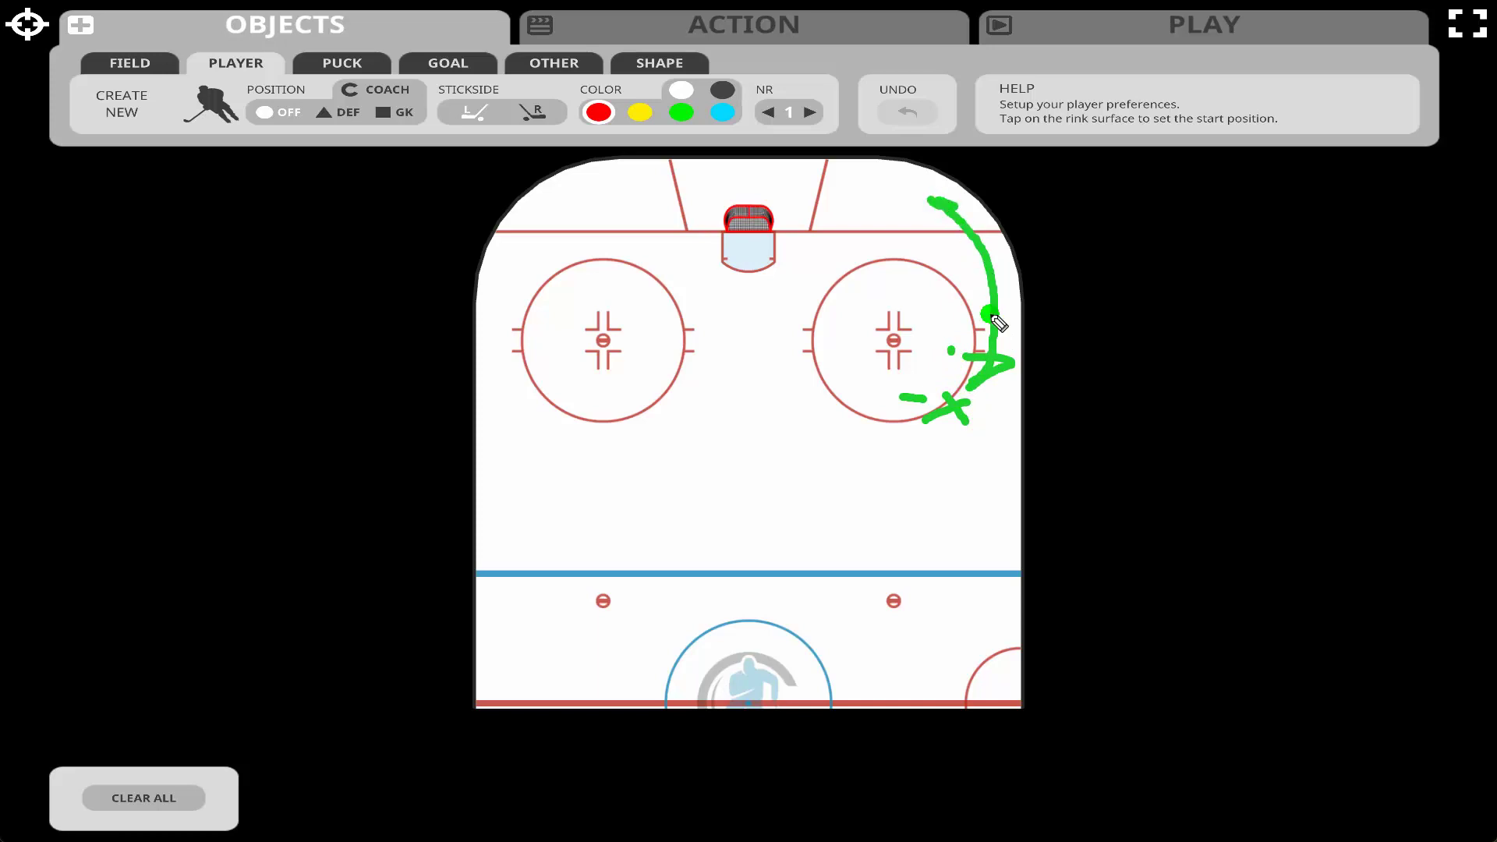
key("Escape")
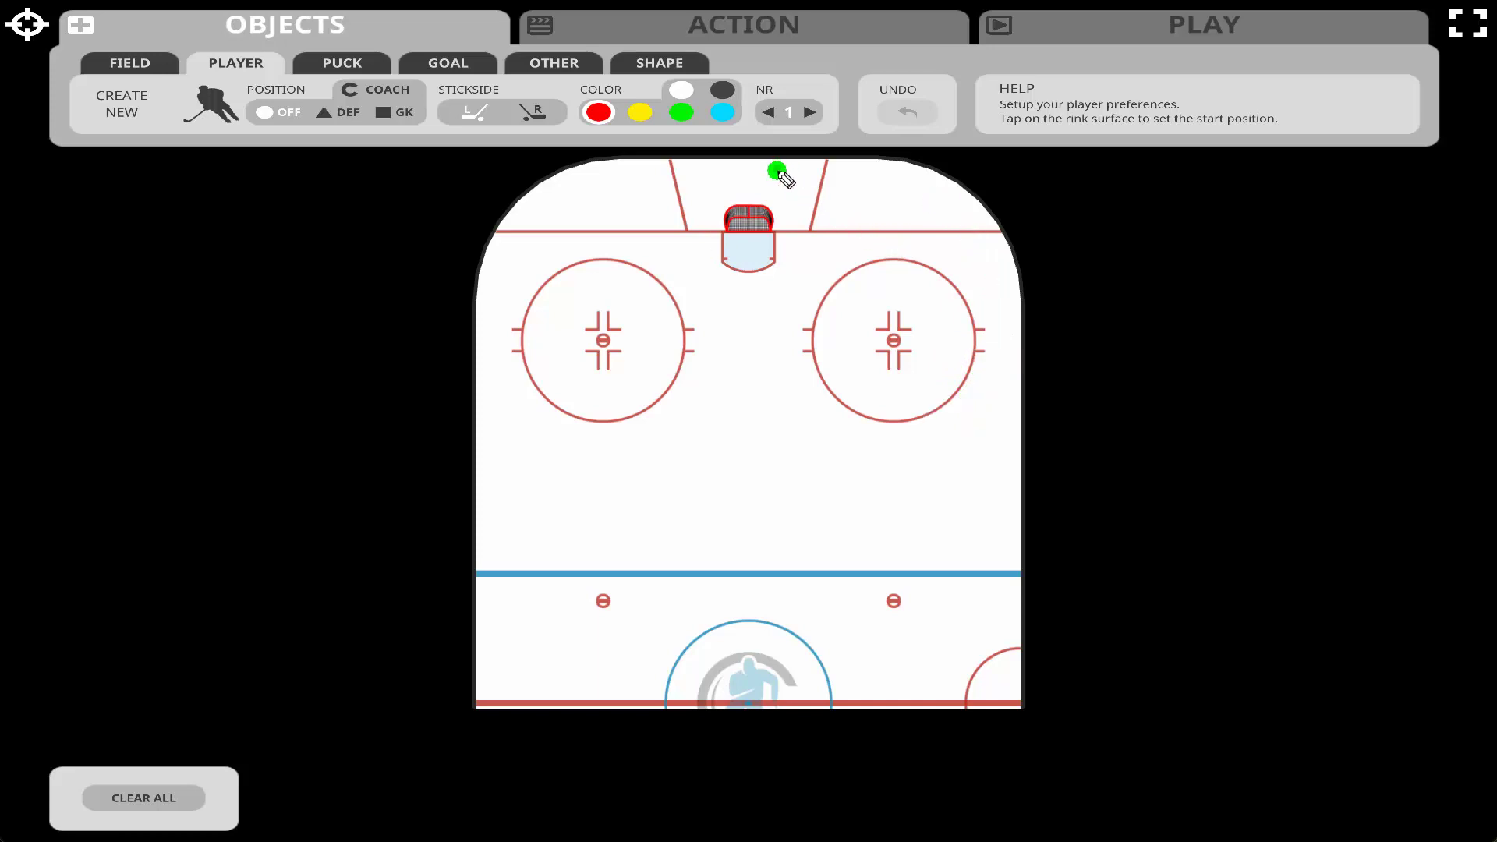
Step: Draw a diagonal line from behind the net through the right circle to the boards, plus a curve along the right boards, and clear both
mouse_move(785, 173)
left_mouse_down()
mouse_move(975, 441)
mouse_move(1022, 476)
left_mouse_up()
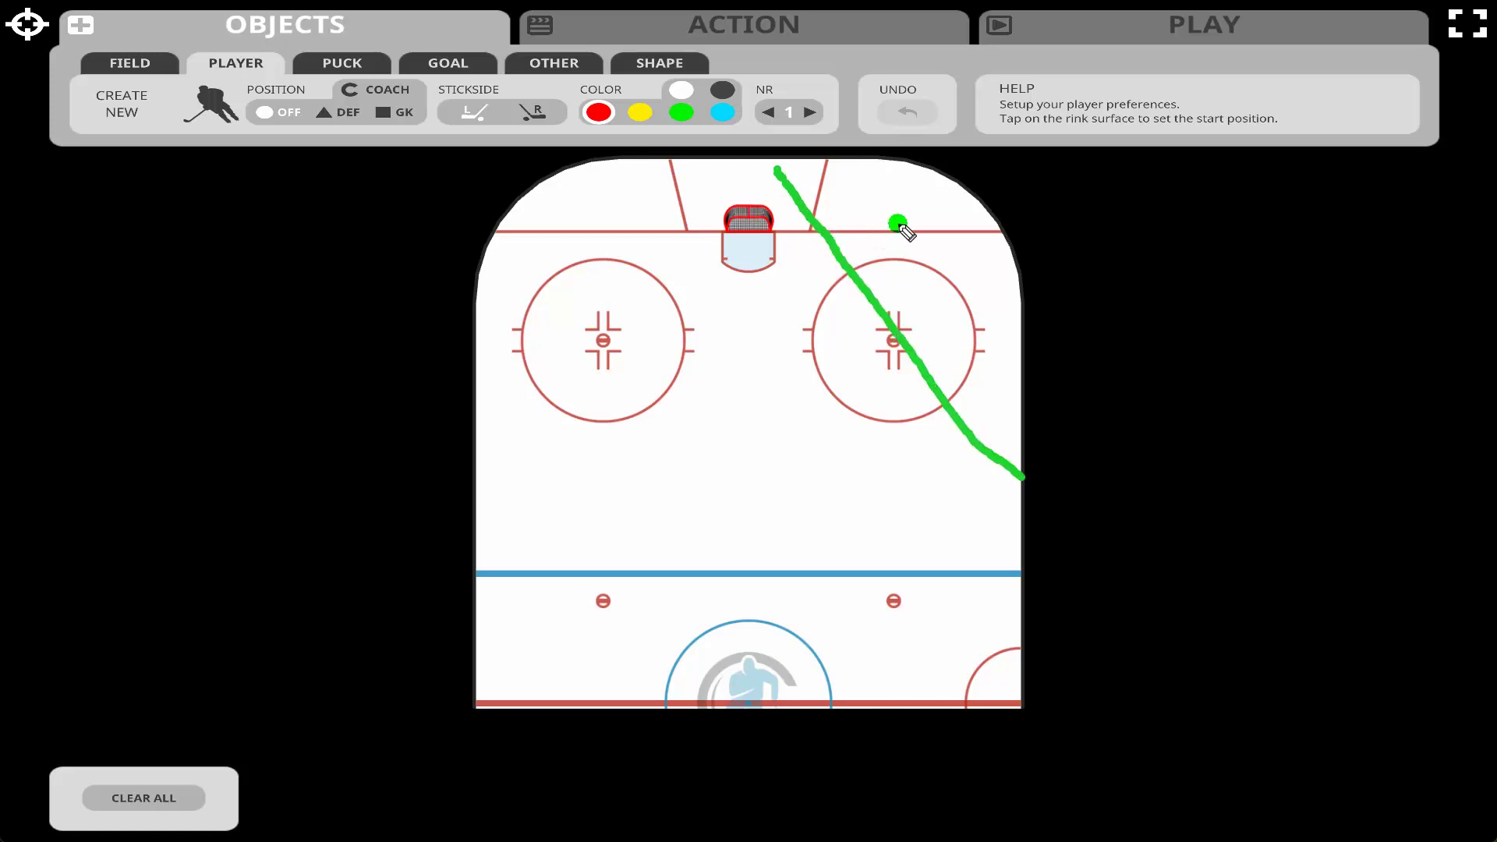
mouse_move(1014, 374)
left_mouse_down()
mouse_move(1010, 294)
mouse_move(981, 233)
left_mouse_up()
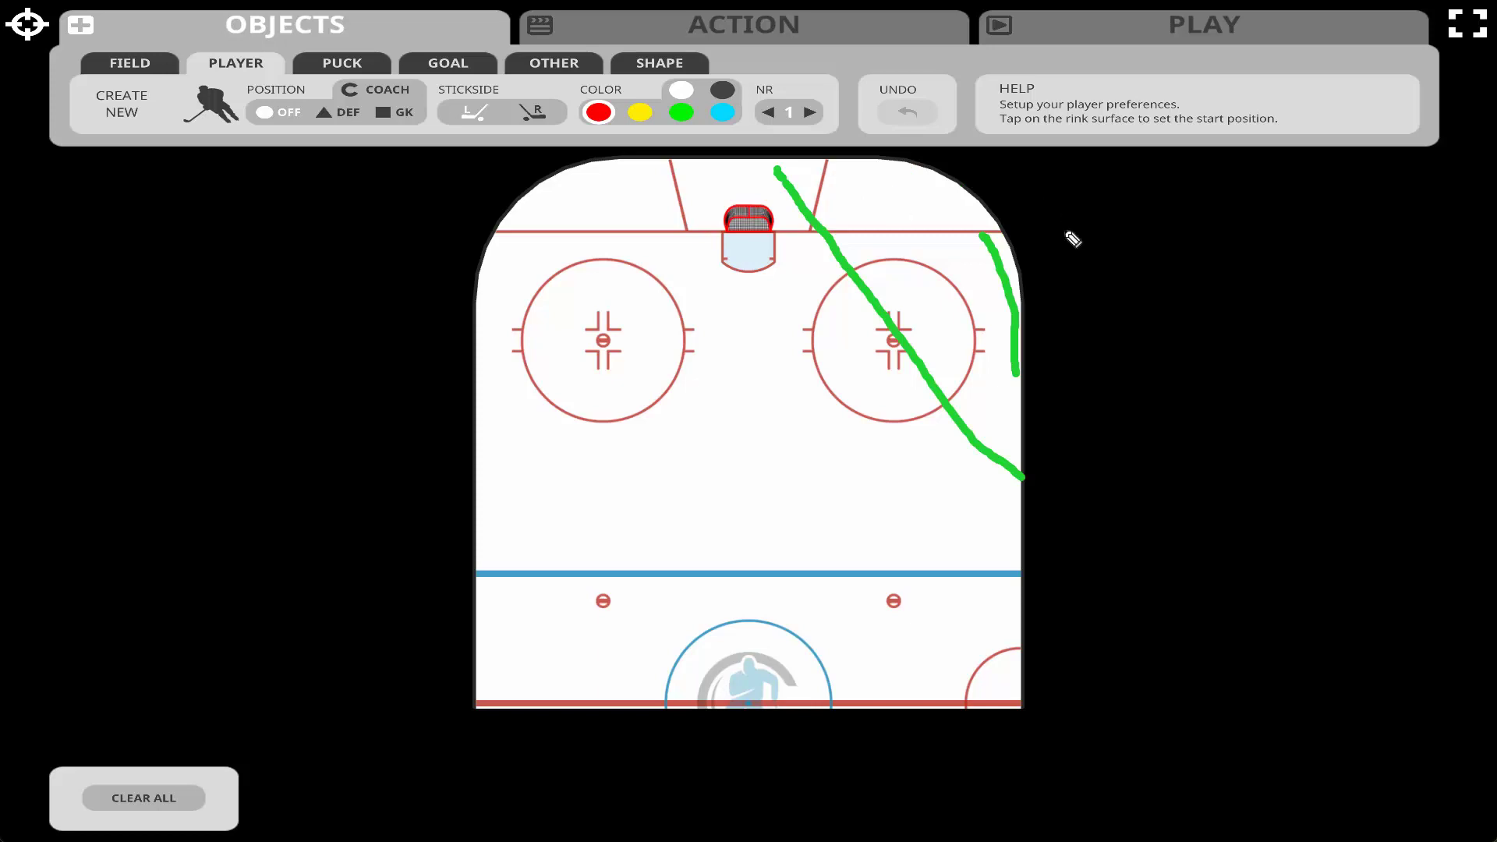
key("e")
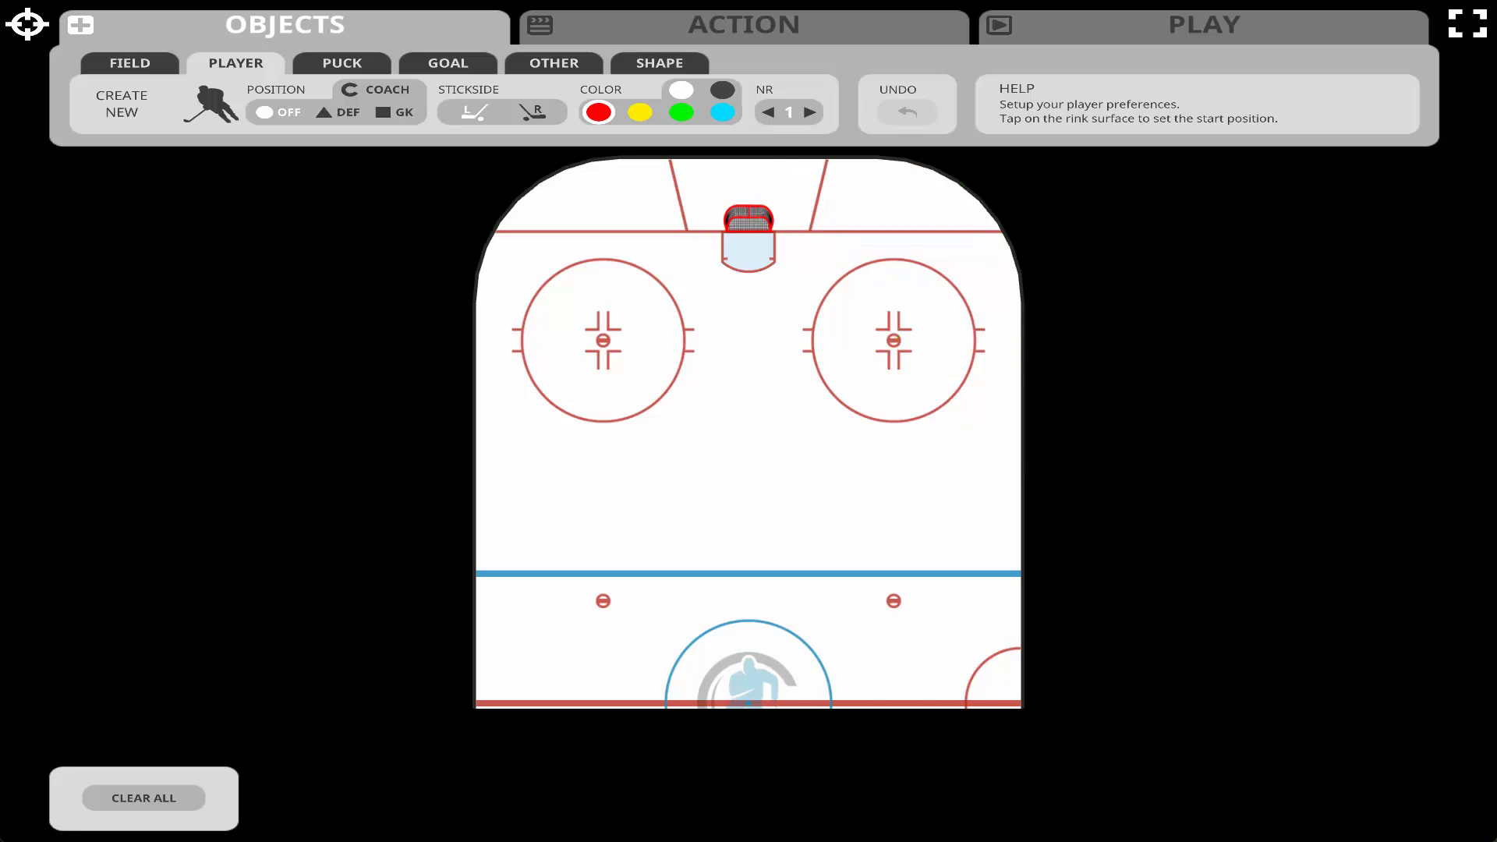